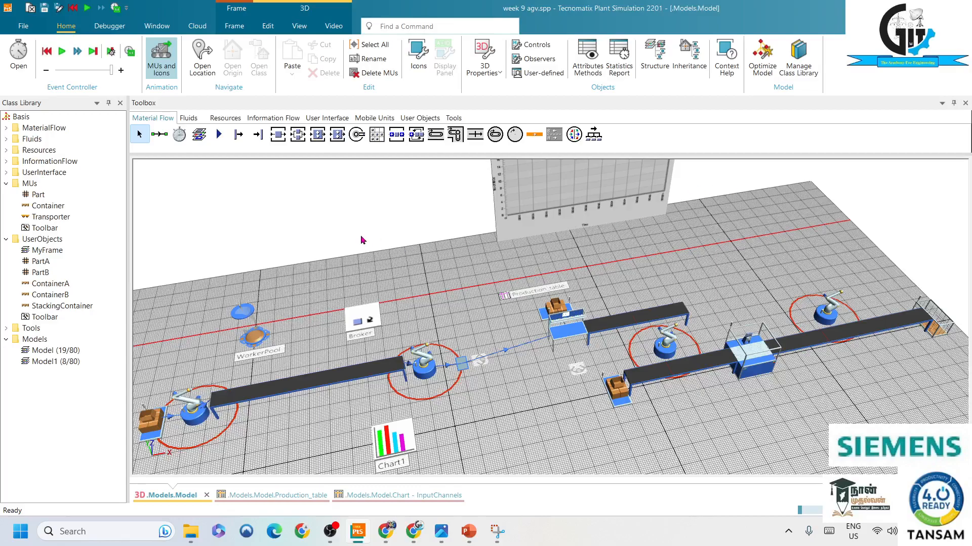
{"action": "left_click", "coordinate": [531, 141]}
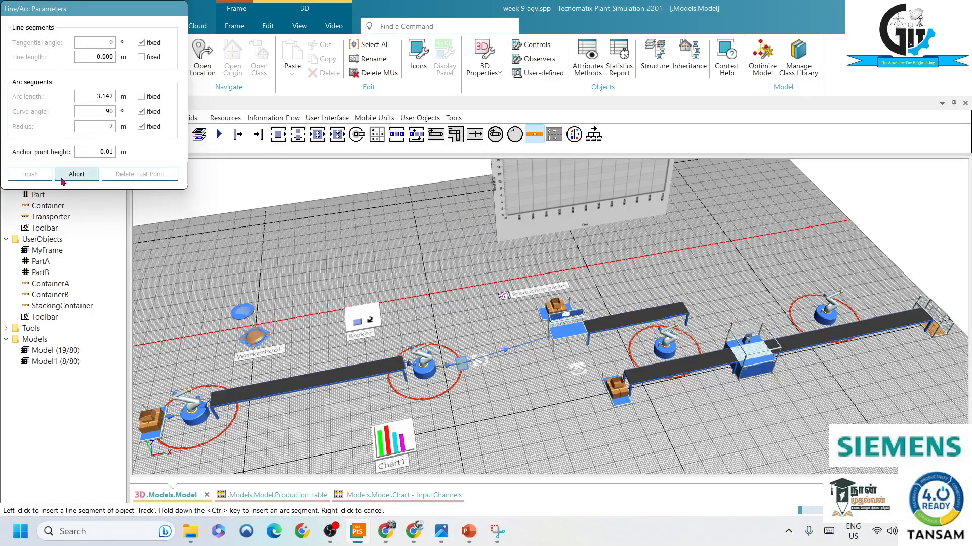
{"action": "left_click", "coordinate": [75, 174]}
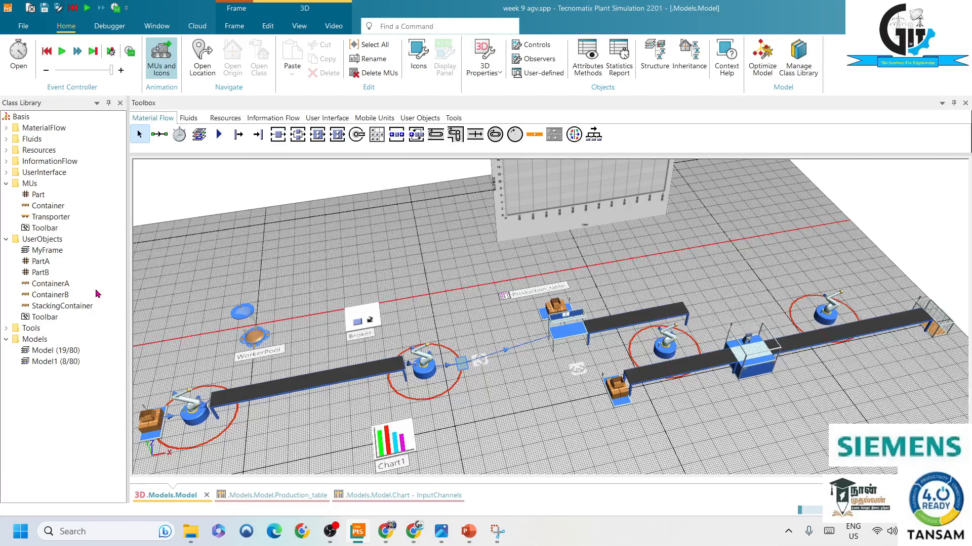
Step: Try deleting the StackingContainer object from the UserObjects folder of the class library
{"action": "right_click", "coordinate": [56, 306]}
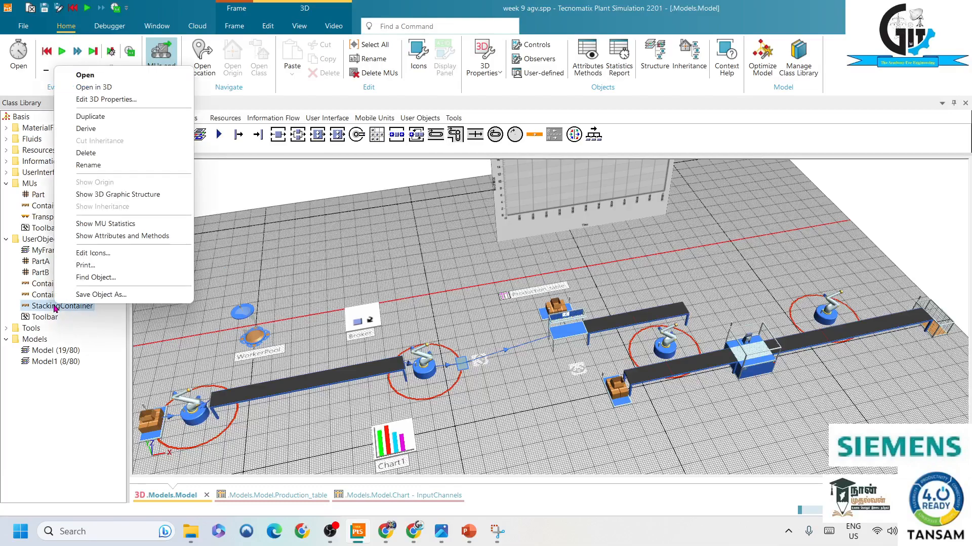
{"action": "left_click", "coordinate": [112, 153]}
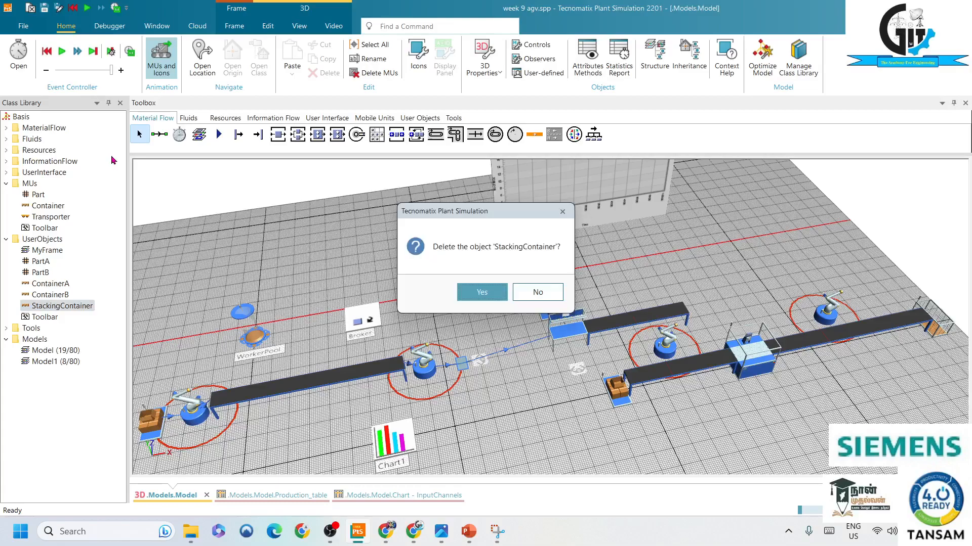
{"action": "left_click", "coordinate": [480, 292]}
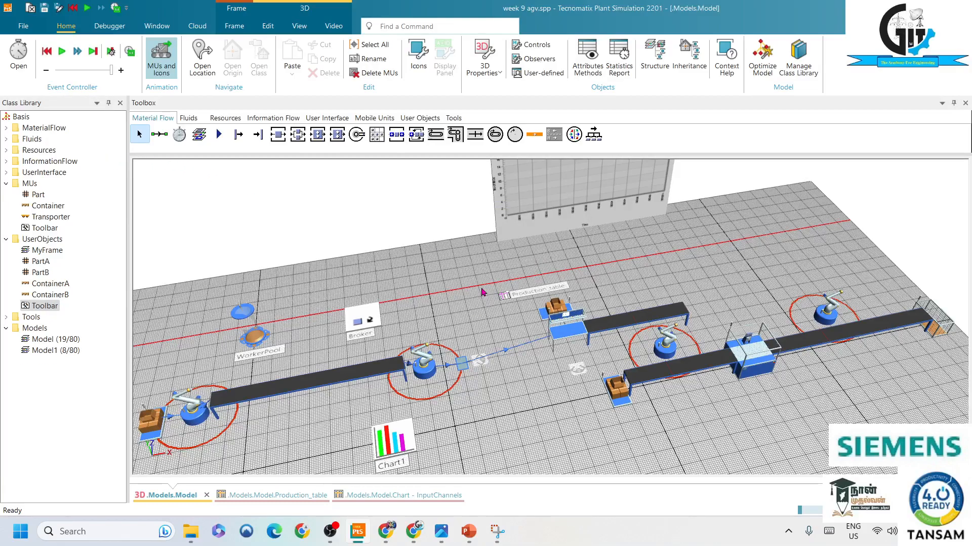
{"action": "left_click", "coordinate": [17, 33]}
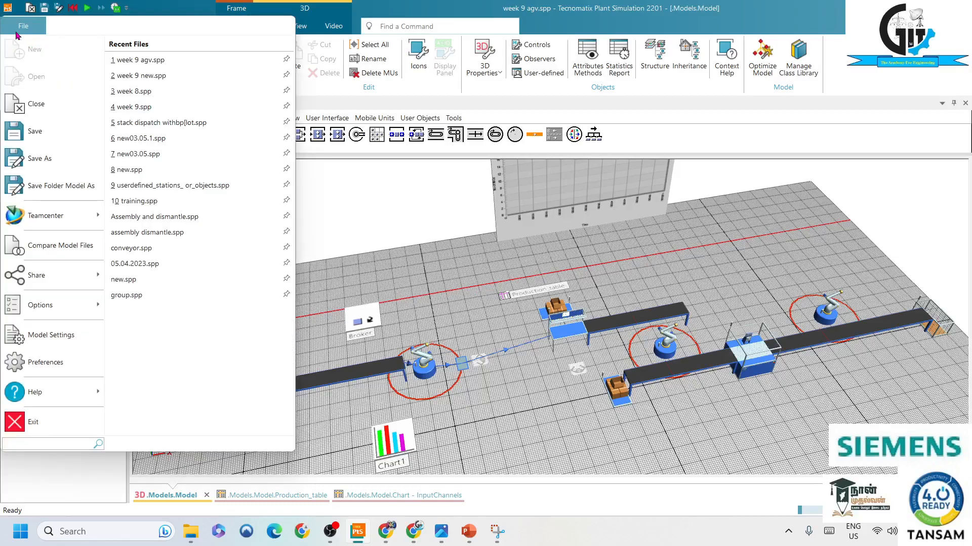
{"action": "left_click", "coordinate": [16, 33]}
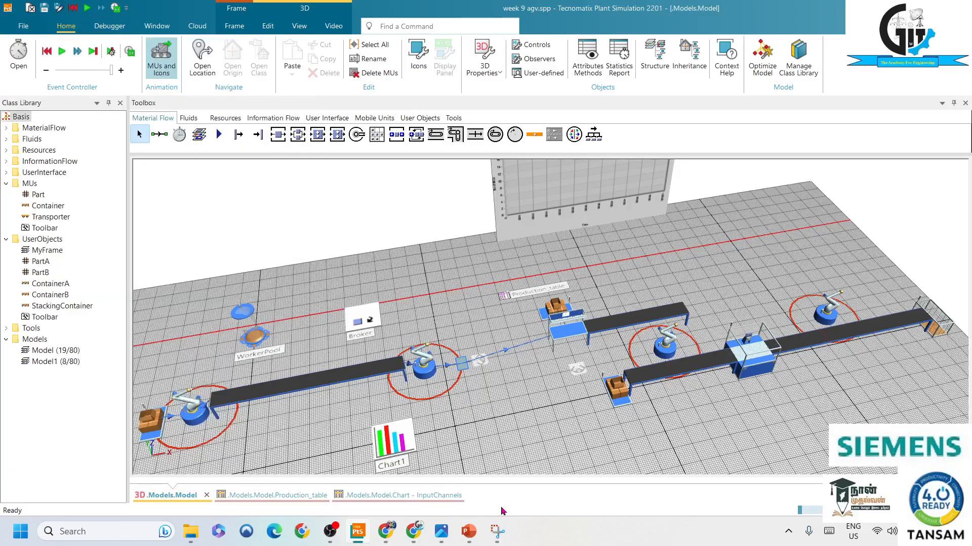
Step: Duplicate the Transporter from MUs and place the copy in the UserObjects folder
{"action": "left_click", "coordinate": [53, 221]}
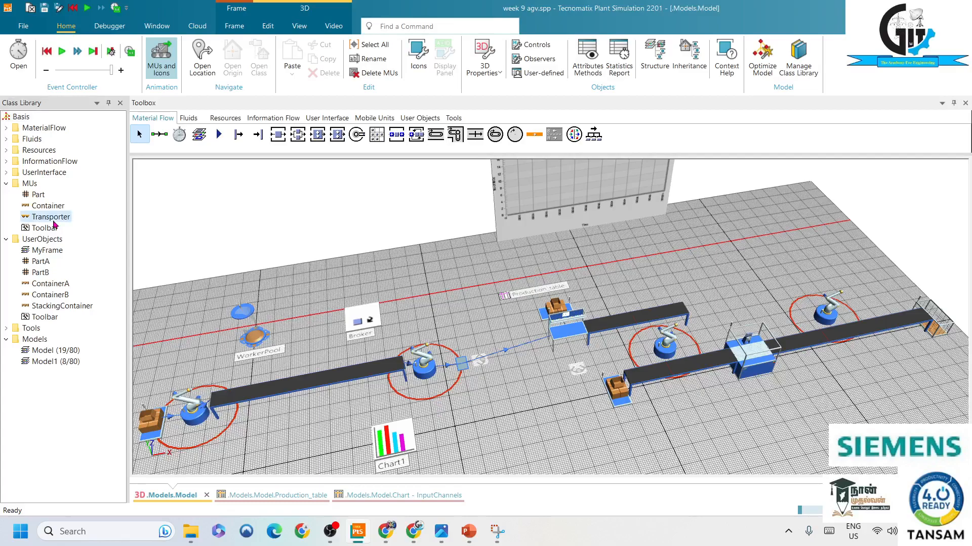
{"action": "right_click", "coordinate": [55, 225]}
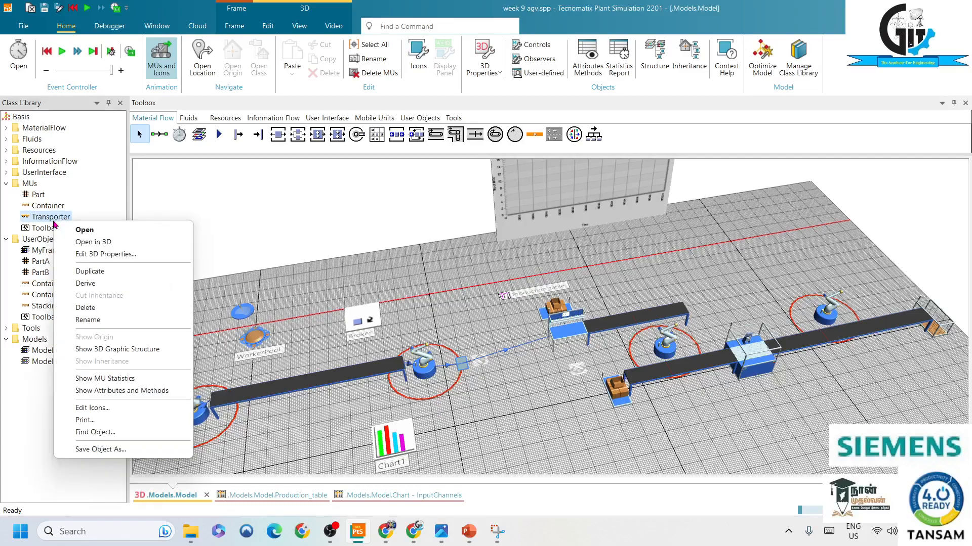
{"action": "left_click", "coordinate": [98, 270]}
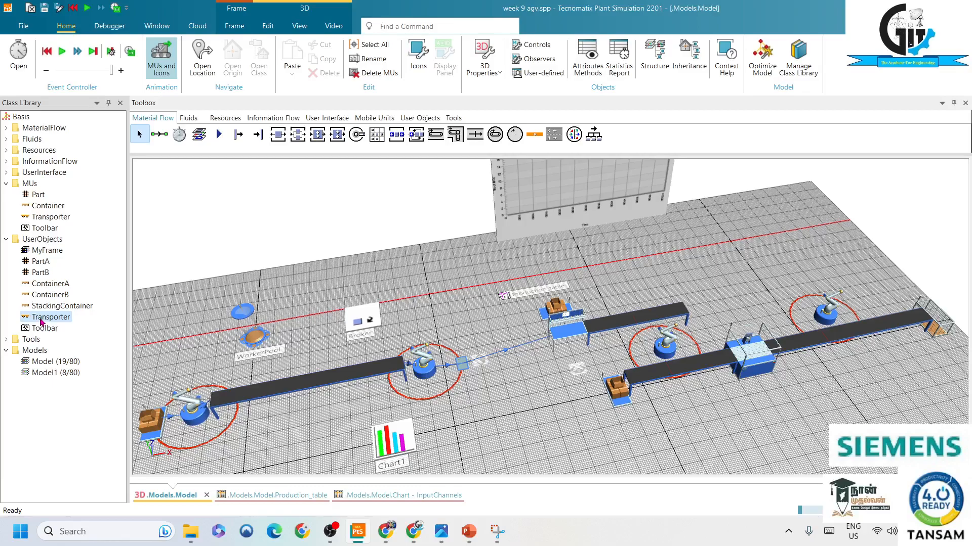
Step: Set the load bay of the UserObjects Transporter to X-dimension 1, Y-dimension 1 and Z-dimension 10
{"action": "double_click", "coordinate": [41, 322]}
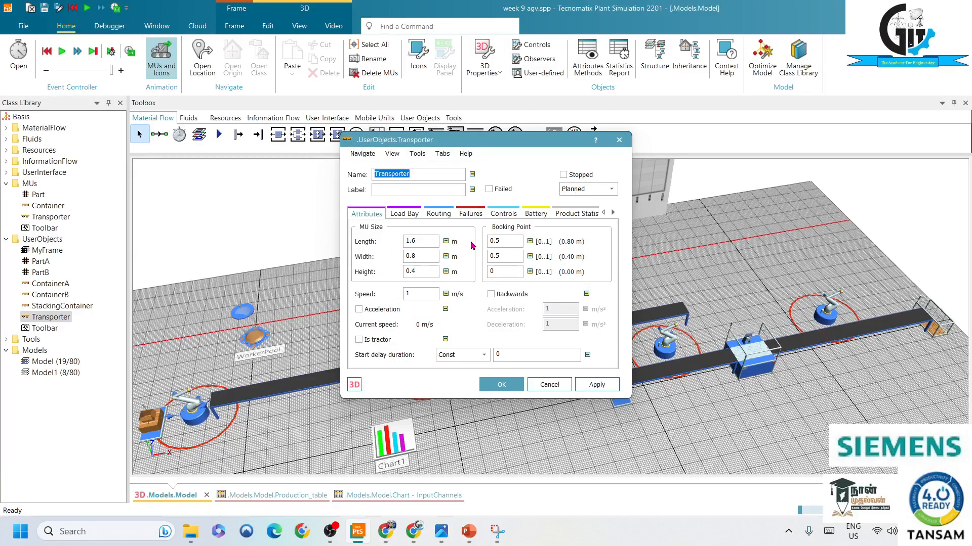
{"action": "left_click", "coordinate": [397, 215]}
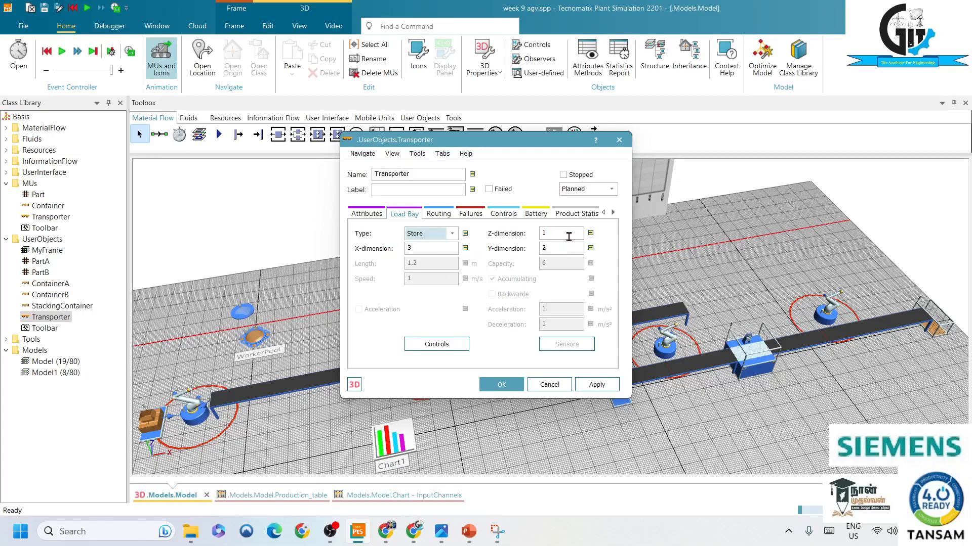
{"action": "left_click", "coordinate": [420, 249]}
{"action": "key", "text": "BackSpace"}
{"action": "type", "text": "1"}
{"action": "left_click", "coordinate": [559, 249]}
{"action": "type", "text": "1"}
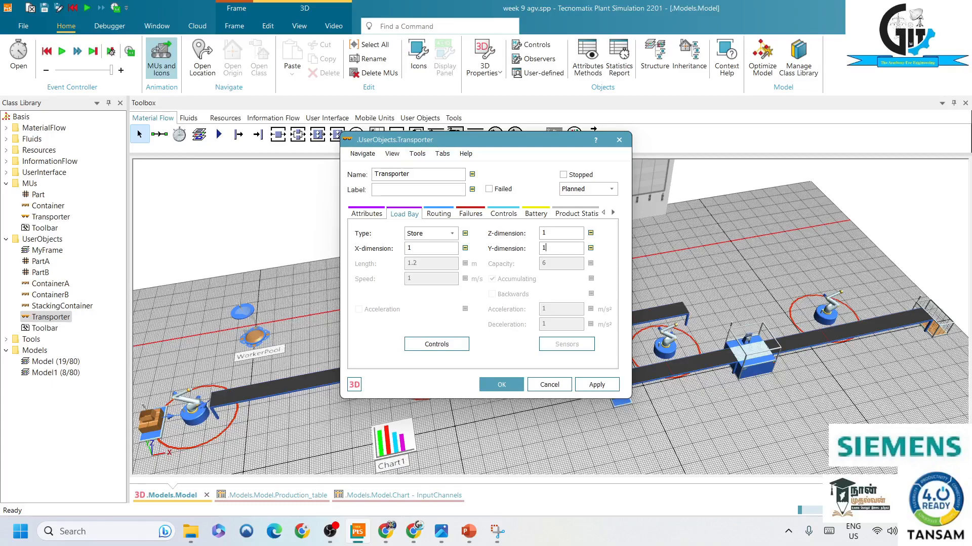
{"action": "left_click", "coordinate": [559, 231]}
{"action": "type", "text": "0"}
{"action": "left_click", "coordinate": [590, 386]}
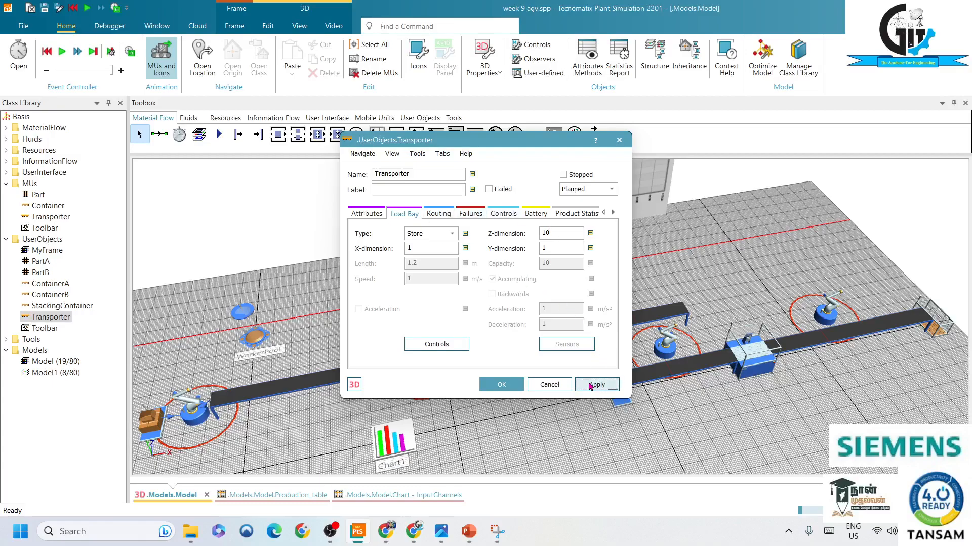
{"action": "left_click", "coordinate": [500, 385]}
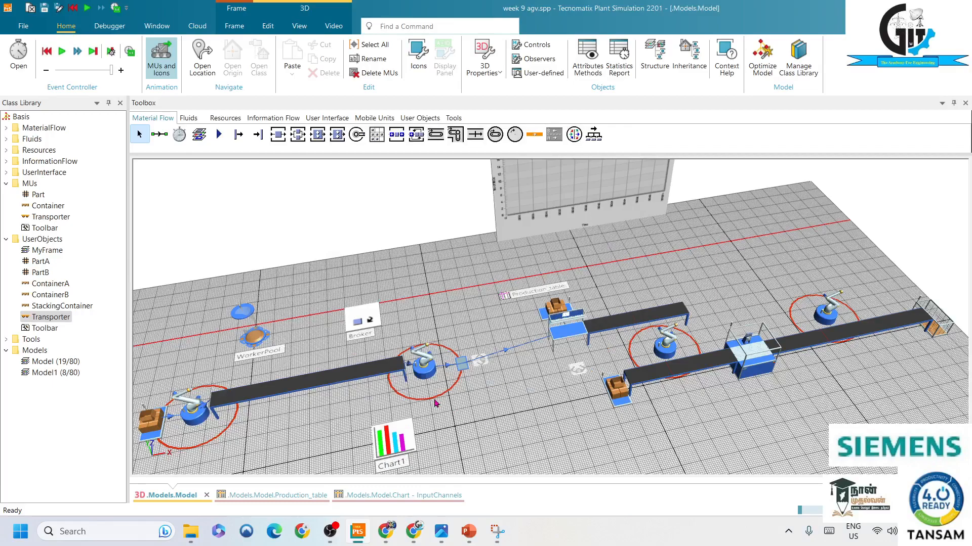
Step: Rename the Transporter in UserObjects as StackTransporter
{"action": "right_click", "coordinate": [59, 320]}
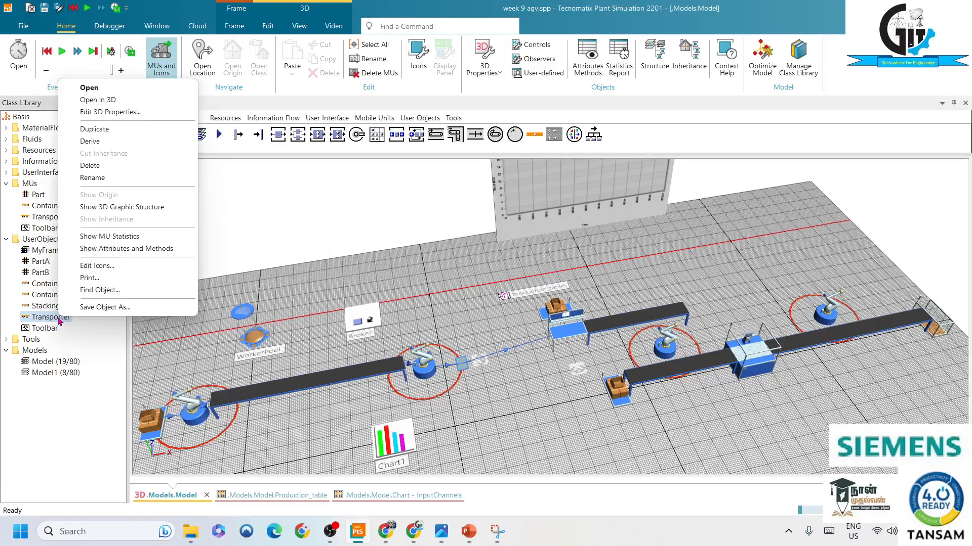
{"action": "left_click", "coordinate": [118, 179]}
{"action": "left_click", "coordinate": [447, 246]}
{"action": "type", "text": "StackTransporter"}
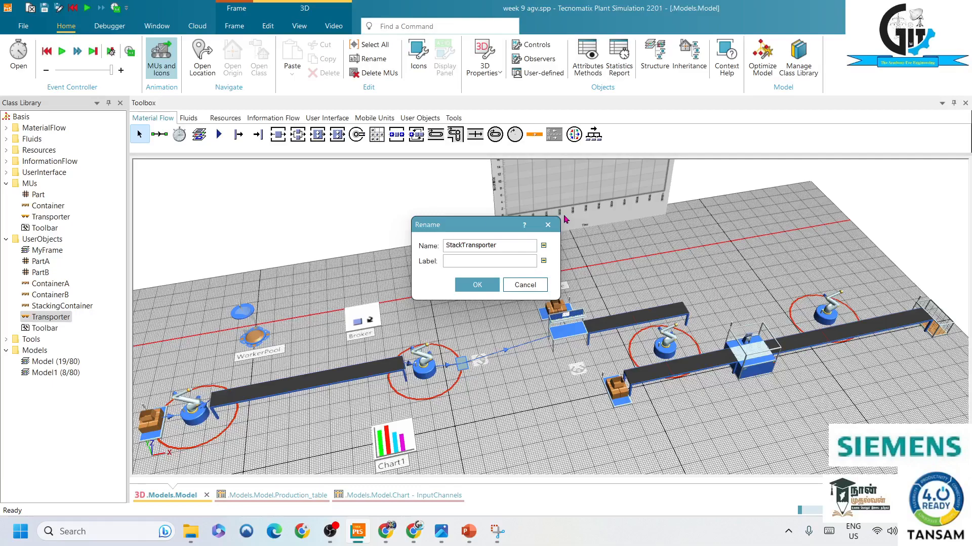
{"action": "left_click", "coordinate": [494, 290]}
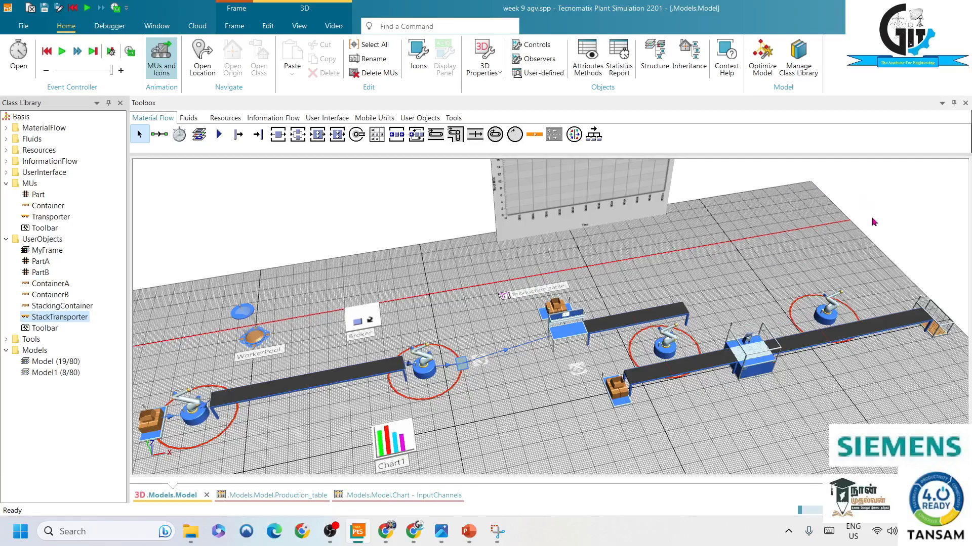
Step: In the planning view, start a Track above the rightmost robot with a 4 m straight segment and an upward 90° arc of 2 m radius
{"action": "left_click", "coordinate": [535, 140]}
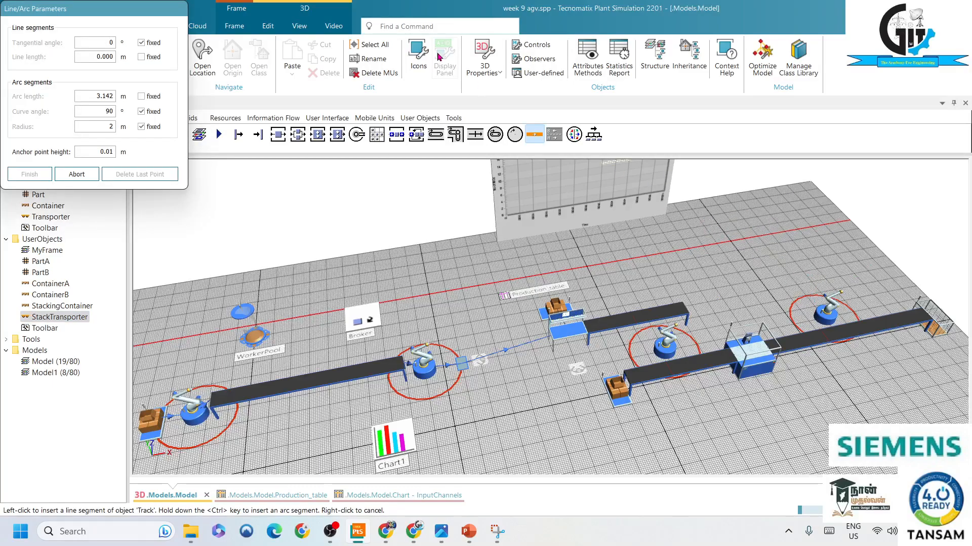
{"action": "left_click", "coordinate": [299, 26]}
{"action": "left_click", "coordinate": [354, 57]}
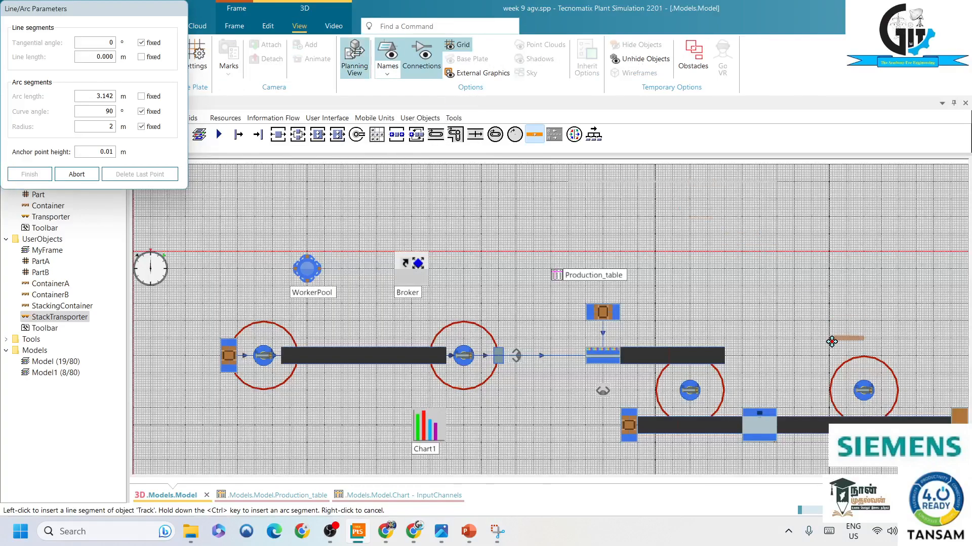
{"action": "left_click", "coordinate": [864, 363]}
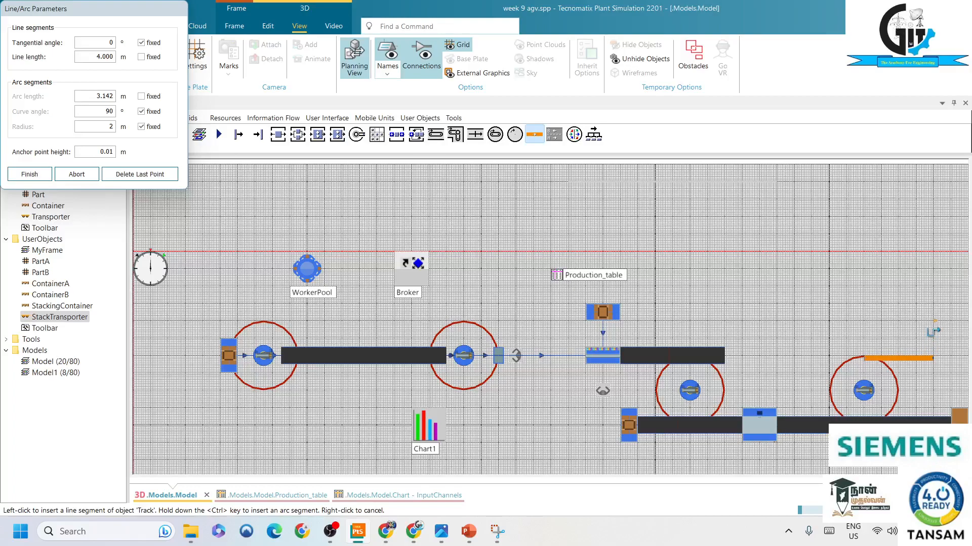
{"action": "left_click", "coordinate": [932, 332]}
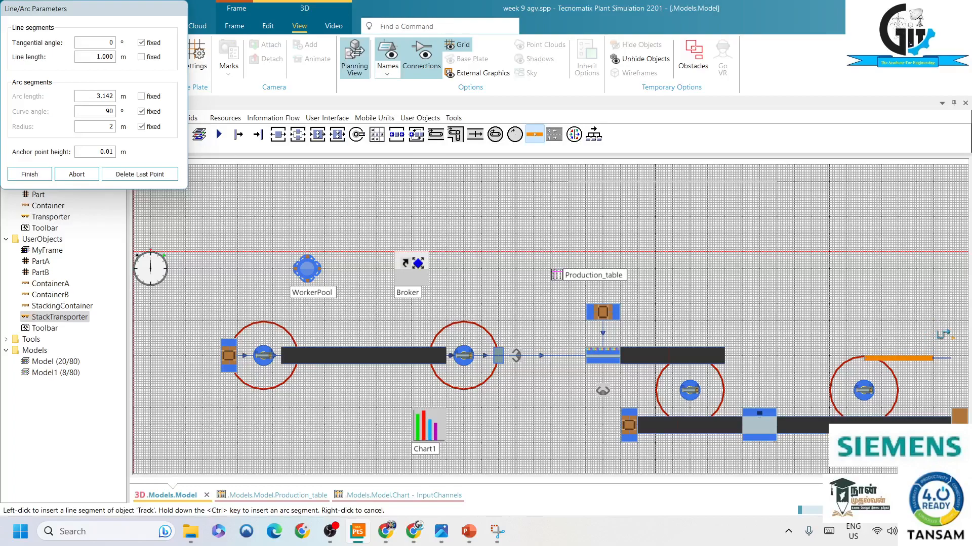
{"action": "left_click", "coordinate": [947, 304], "text": "ctrl"}
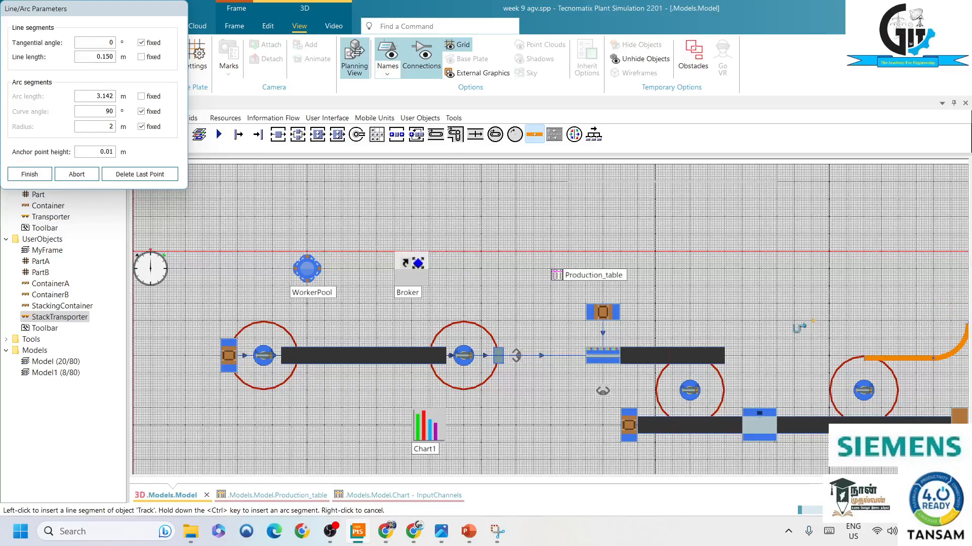
Step: Extend the track with an upward line of about 6.15 m, a 90° arc and a leftward line of about 3.8 m
{"action": "scroll", "coordinate": [799, 327], "scroll_direction": "down", "scroll_amount": 3}
{"action": "scroll", "coordinate": [812, 322], "scroll_direction": "down", "scroll_amount": 1}
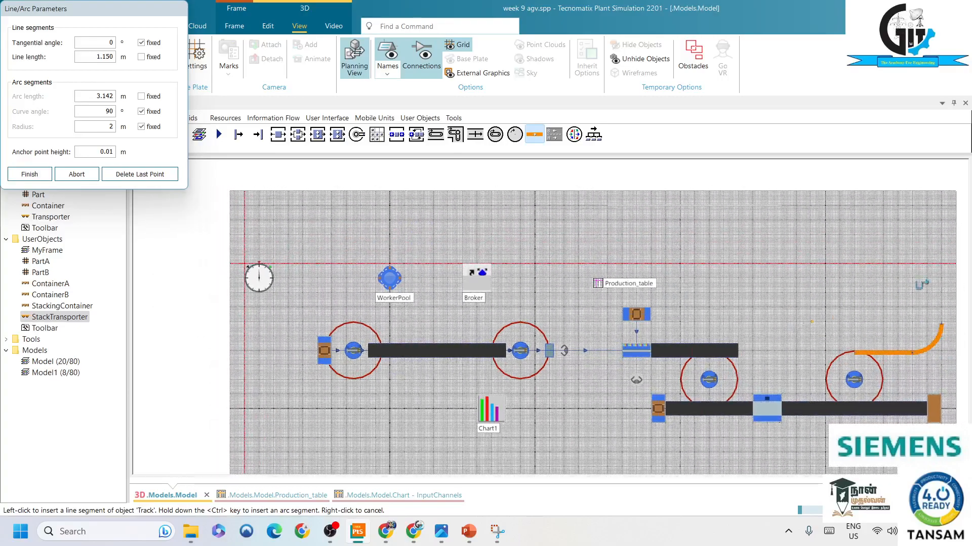
{"action": "left_click", "coordinate": [940, 235]}
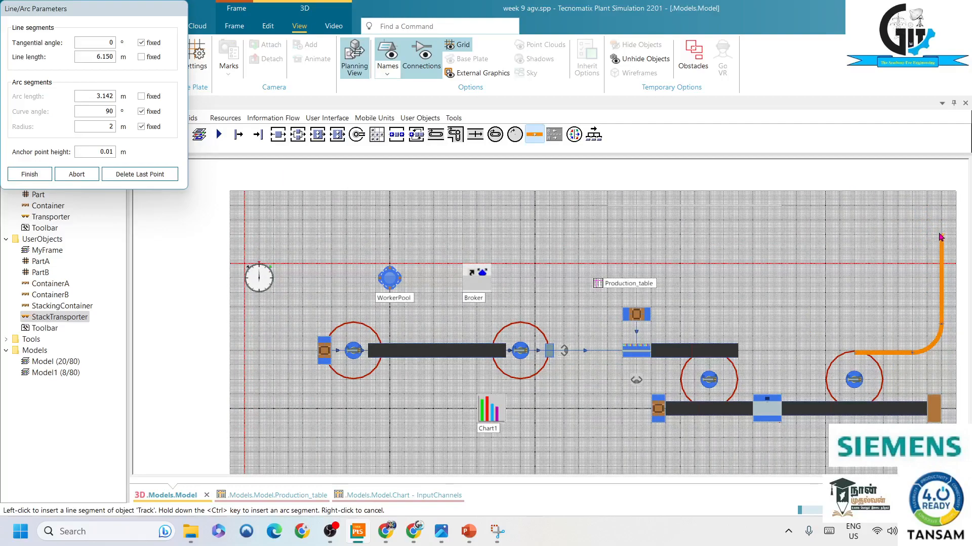
{"action": "left_click", "coordinate": [905, 214], "text": "ctrl"}
{"action": "left_click", "coordinate": [856, 206]}
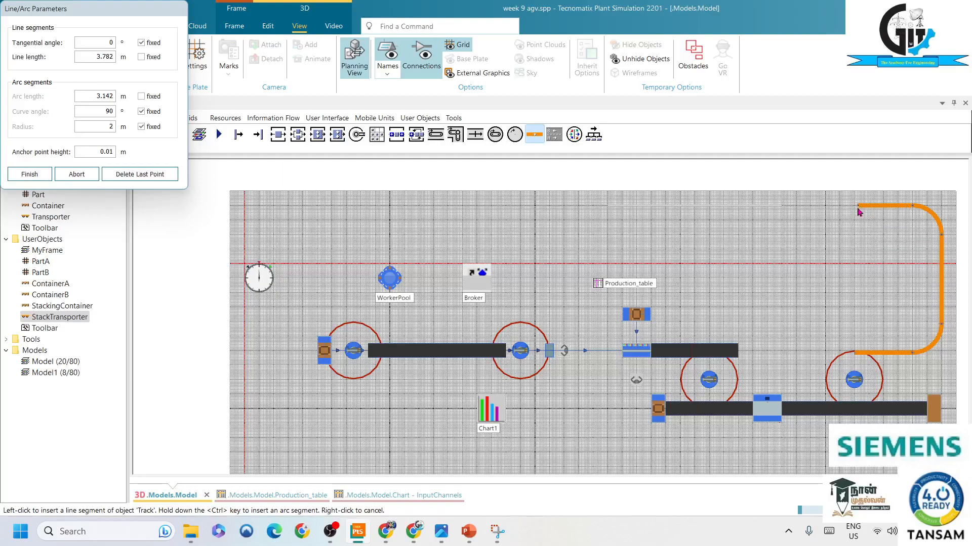
Step: Close the track loop with a 90° arc, a downward line of about 5.9 m and a final 90° arc to the starting point
{"action": "key", "text": "ctrl"}
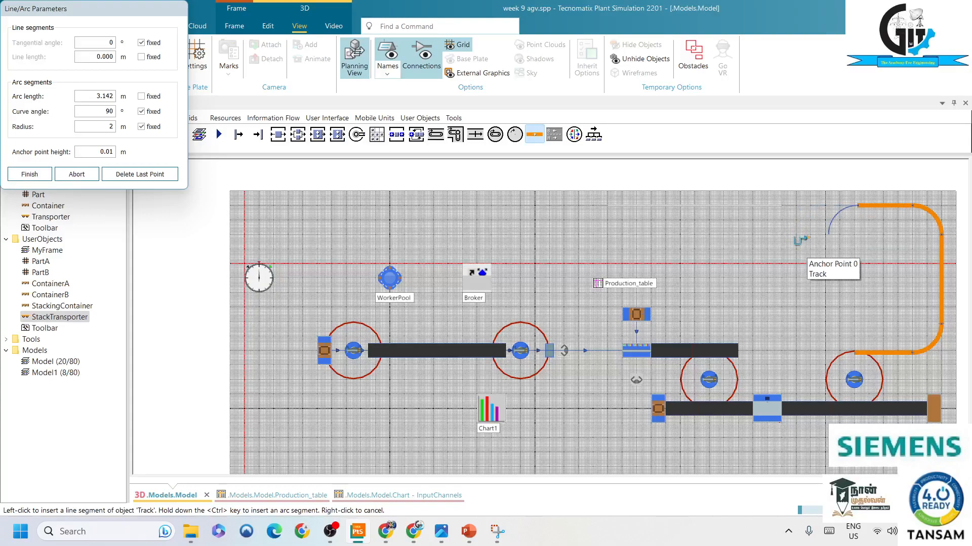
{"action": "left_click", "coordinate": [809, 243], "text": "ctrl"}
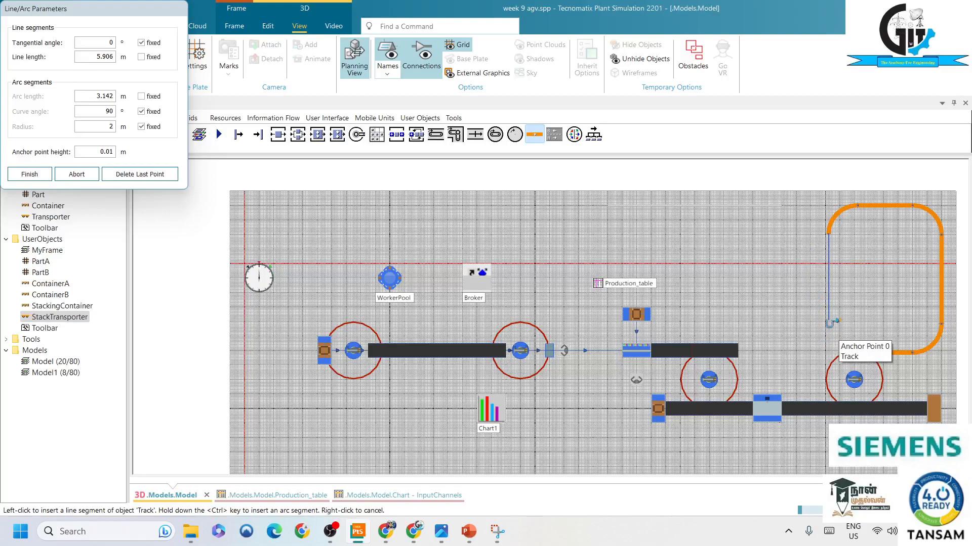
{"action": "left_click", "coordinate": [830, 323]}
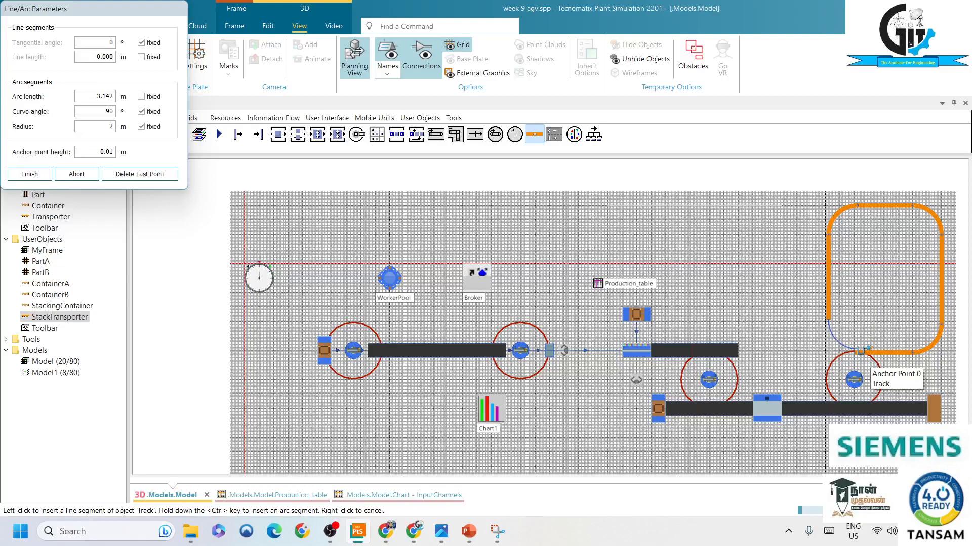
{"action": "left_click", "coordinate": [860, 350], "text": "ctrl"}
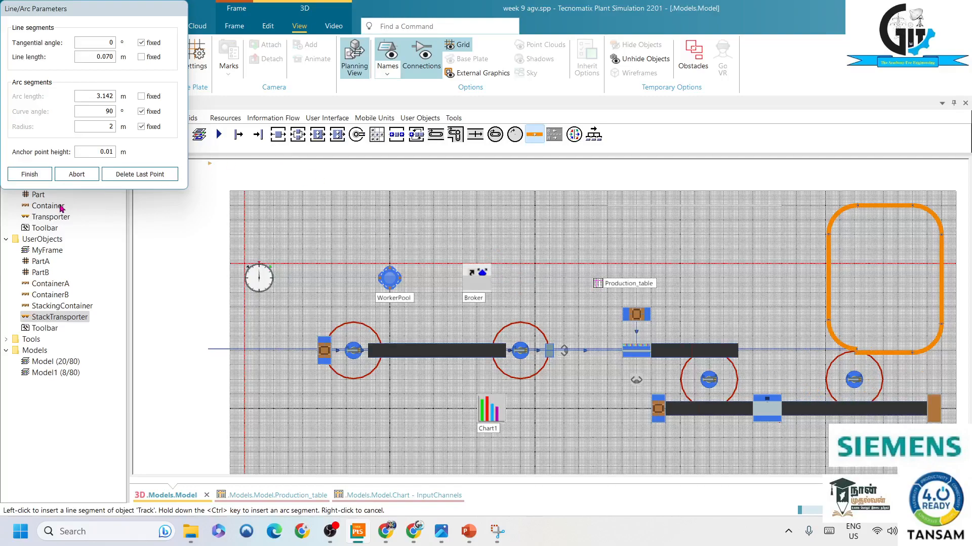
{"action": "left_click", "coordinate": [30, 174]}
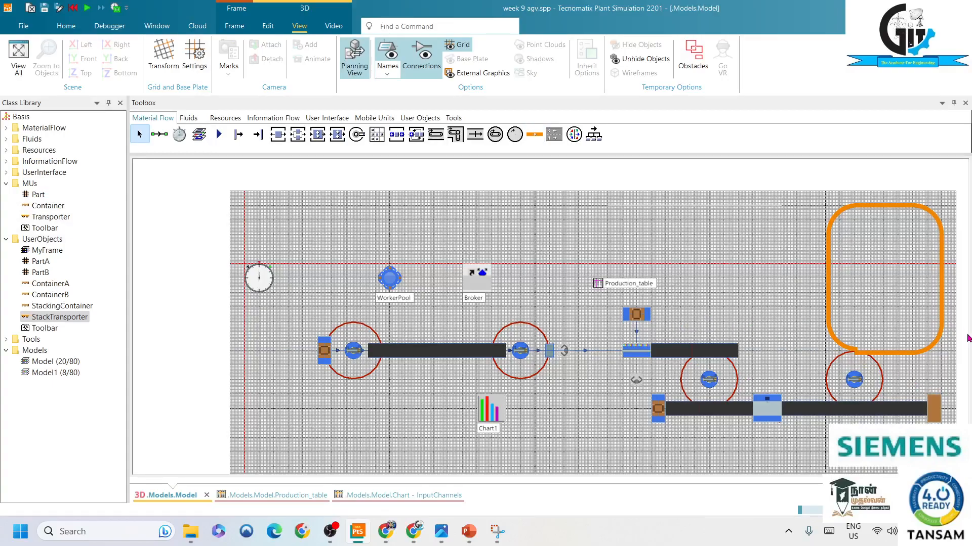
Step: Set the length of the track's downward straight segment in row 8 of its segment table to 6.15 m
{"action": "scroll", "coordinate": [904, 348], "scroll_direction": "up", "scroll_amount": 3}
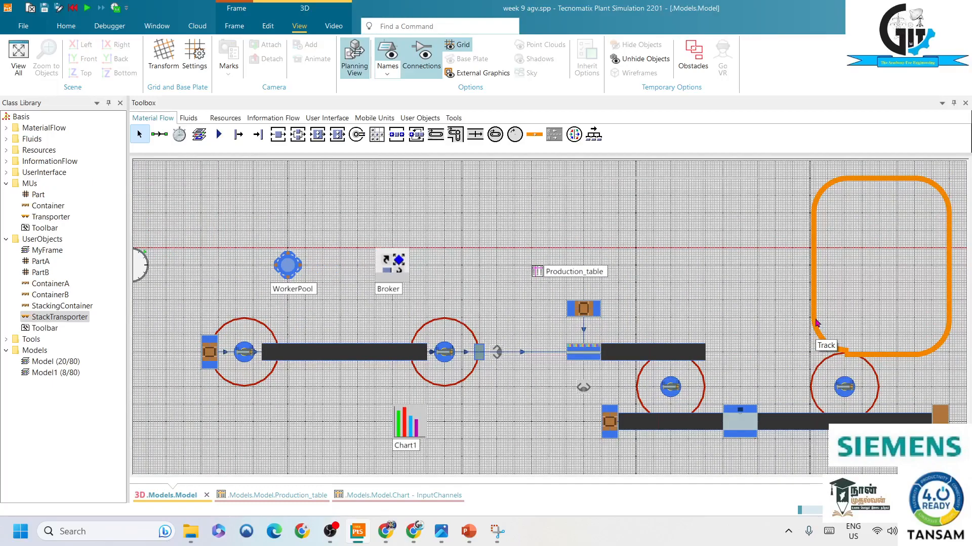
{"action": "left_click", "coordinate": [819, 339]}
{"action": "left_click", "coordinate": [872, 282]}
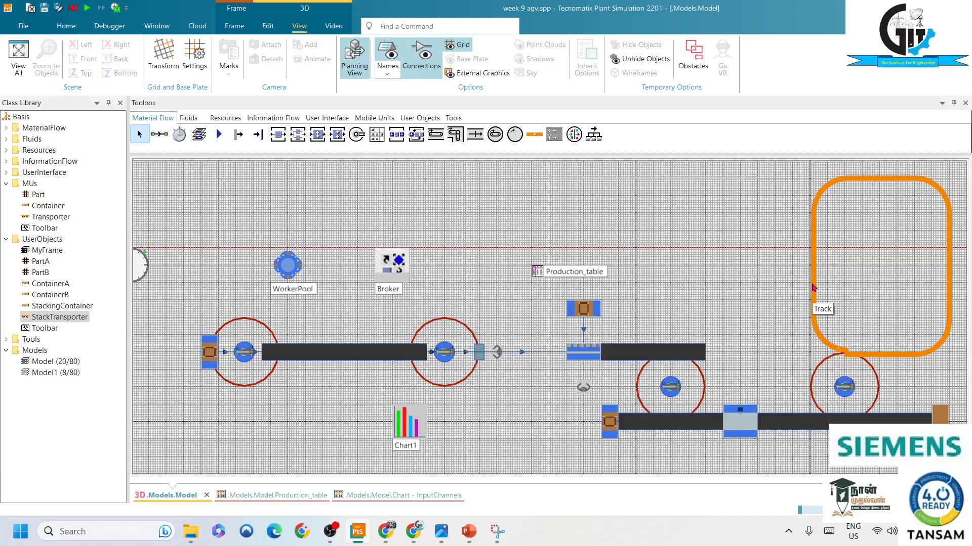
{"action": "left_click", "coordinate": [814, 266]}
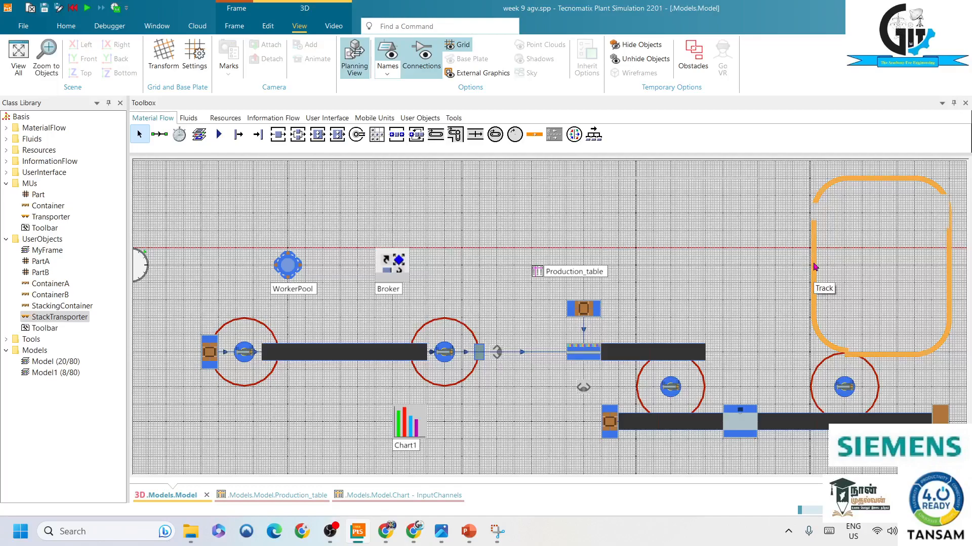
{"action": "right_click", "coordinate": [814, 267]}
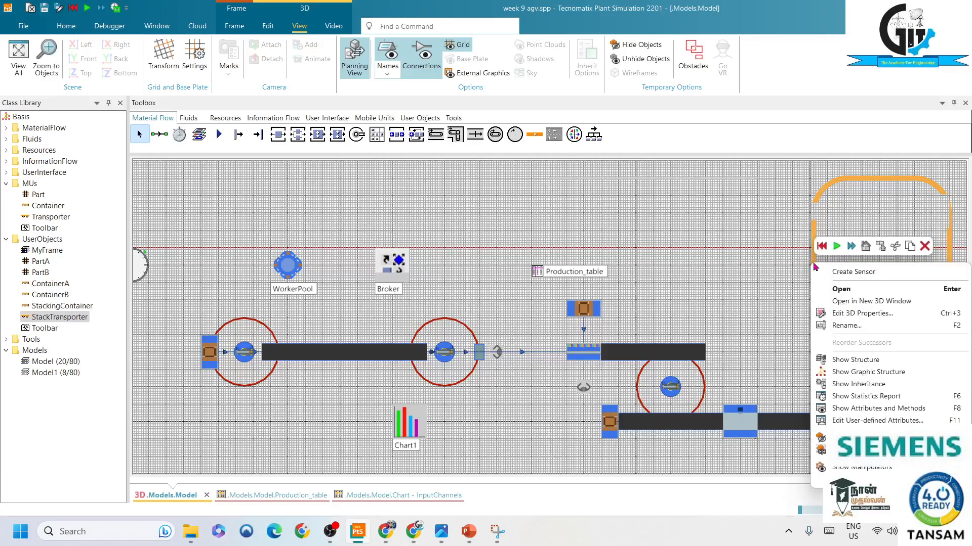
{"action": "mouse_move", "coordinate": [860, 479]}
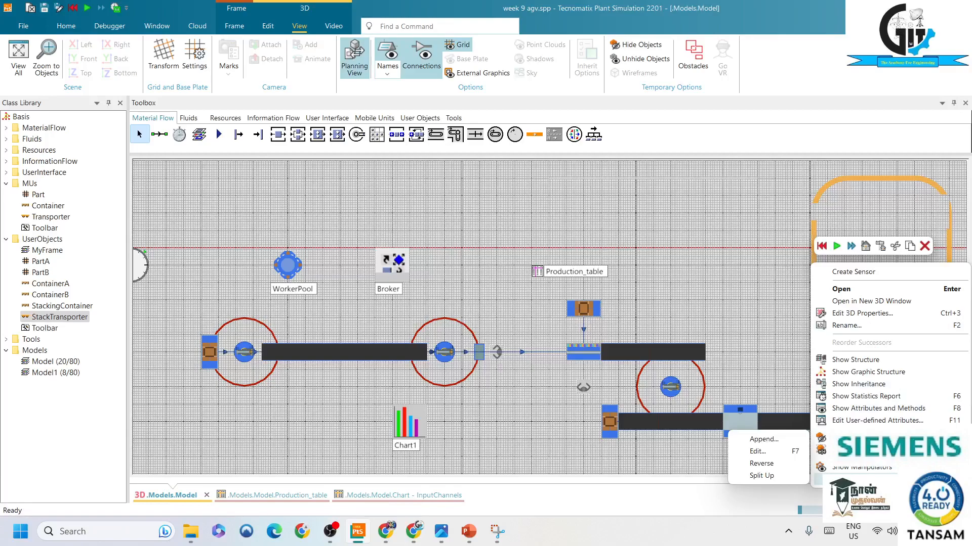
{"action": "left_click", "coordinate": [757, 451]}
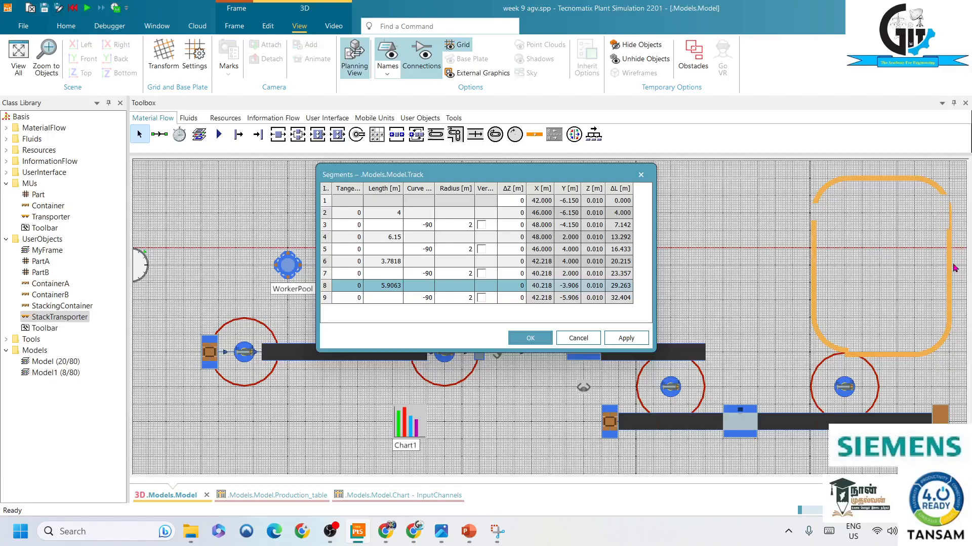
{"action": "left_click", "coordinate": [381, 240]}
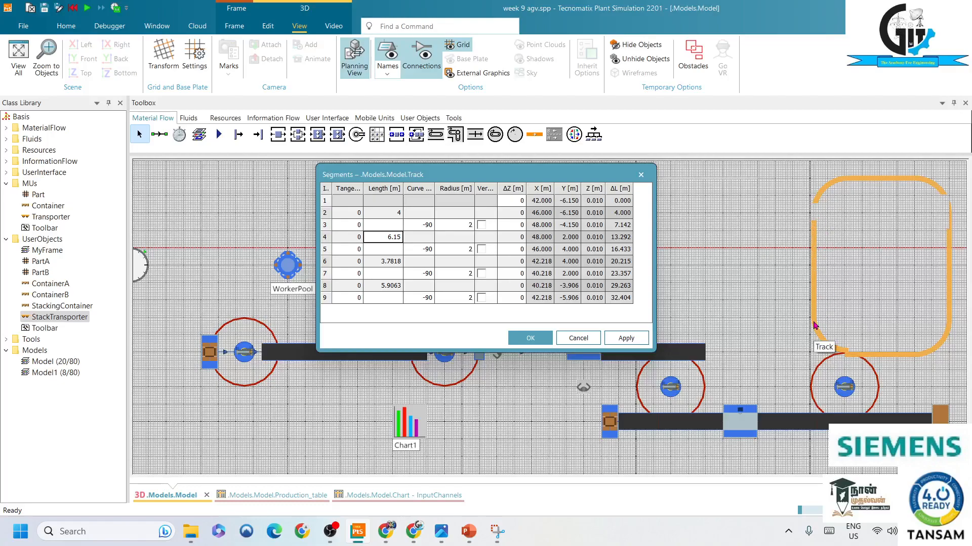
{"action": "left_click", "coordinate": [398, 287]}
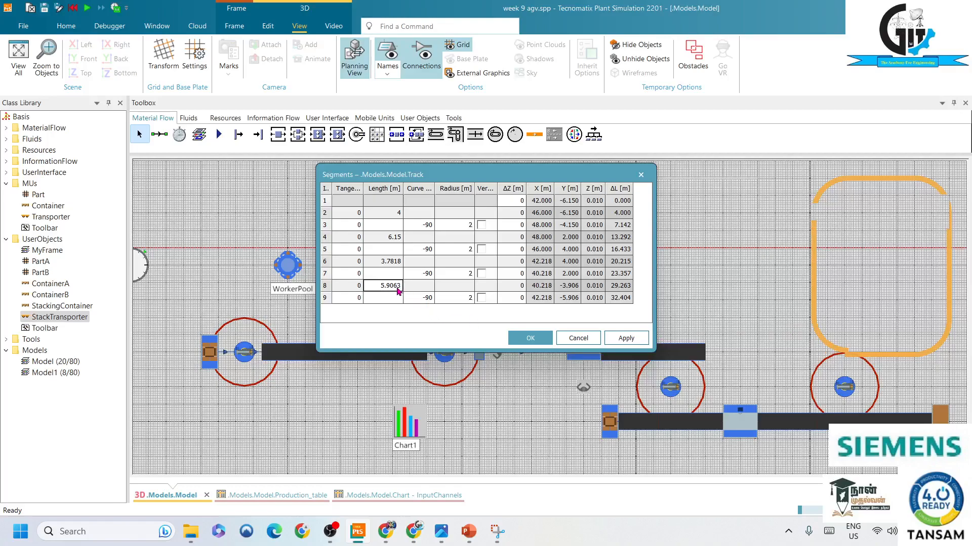
{"action": "type", "text": "6.15"}
{"action": "left_click", "coordinate": [640, 340]}
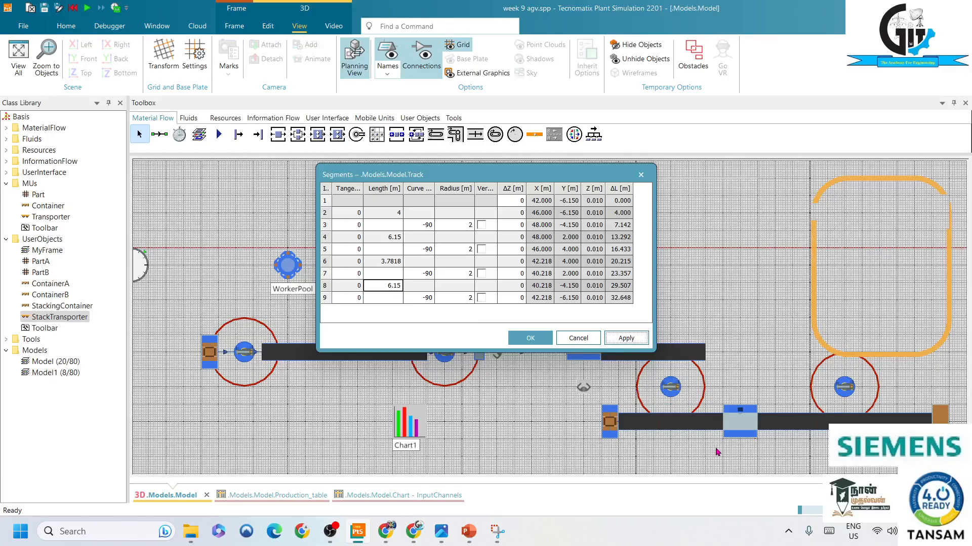
{"action": "left_click", "coordinate": [530, 338]}
{"action": "left_click", "coordinate": [829, 280]}
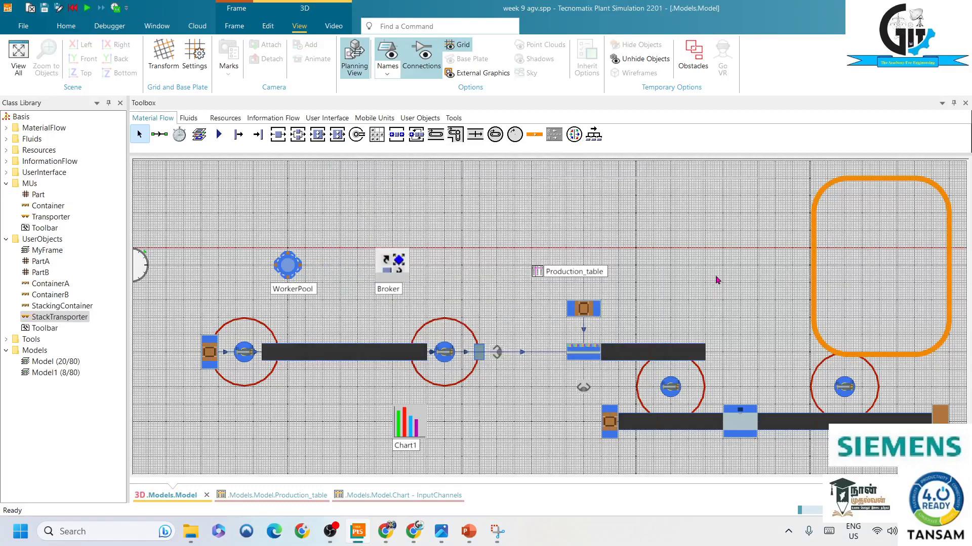
Step: Show the manipulators of the track loop
{"action": "left_click", "coordinate": [814, 278]}
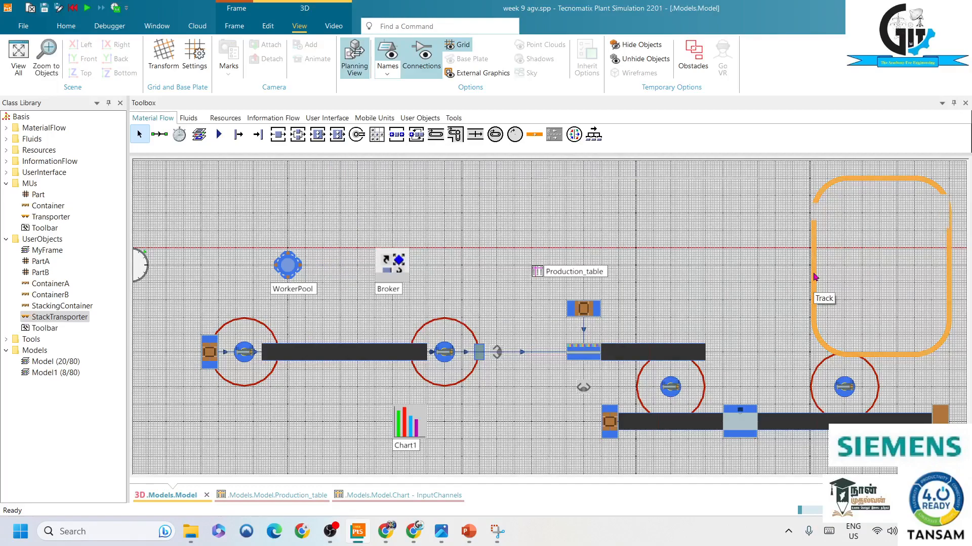
{"action": "right_click", "coordinate": [814, 277]}
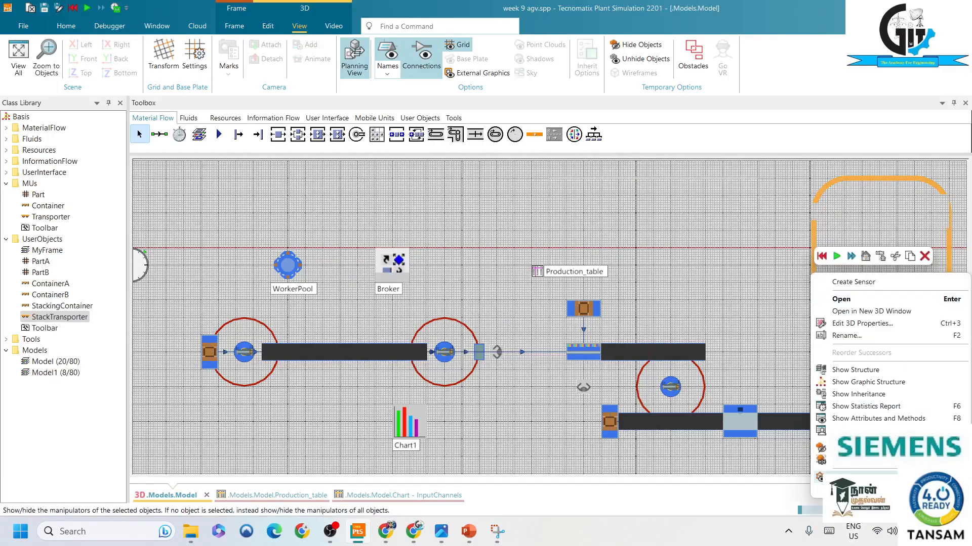
{"action": "left_click", "coordinate": [861, 477]}
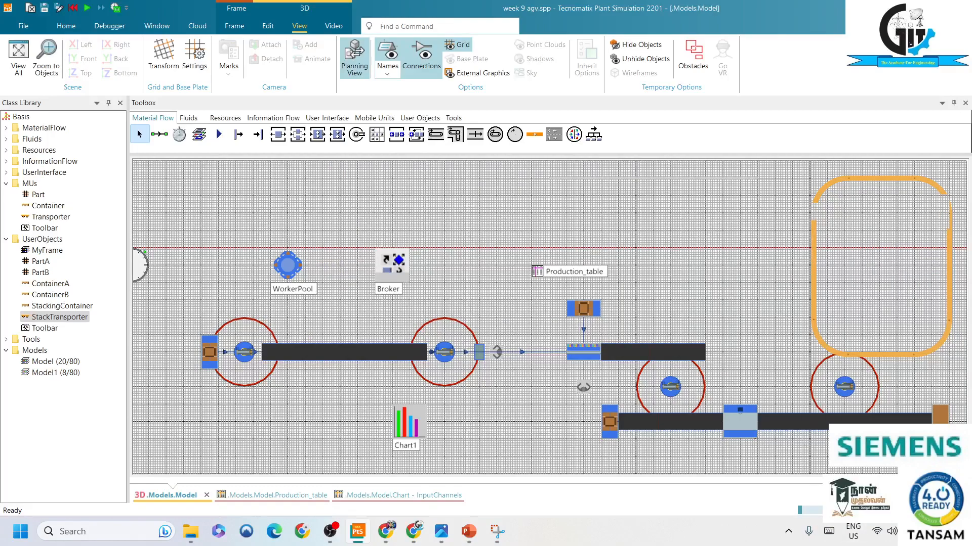
{"action": "left_click", "coordinate": [751, 304]}
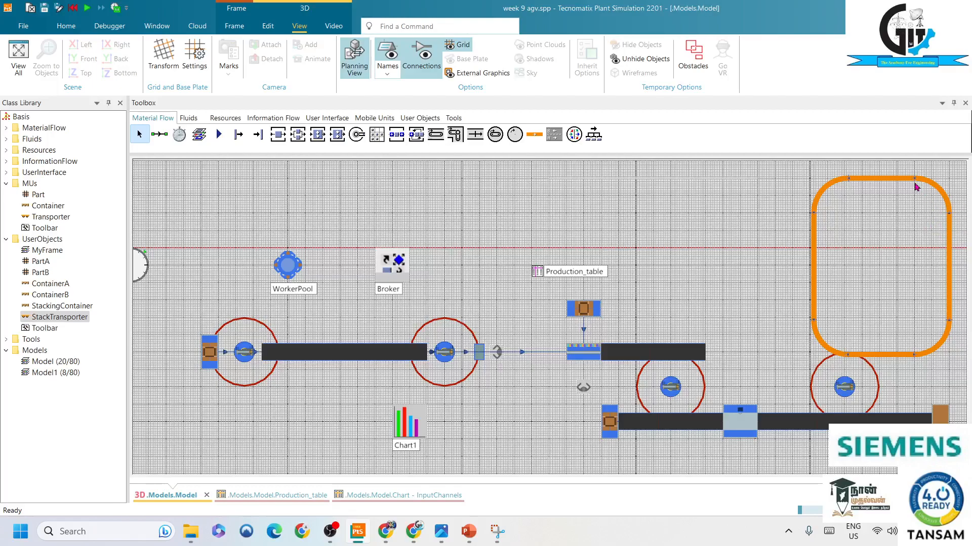
Step: Review the track's segment table, checking the straight lengths, curve angles and radii
{"action": "right_click", "coordinate": [851, 178]}
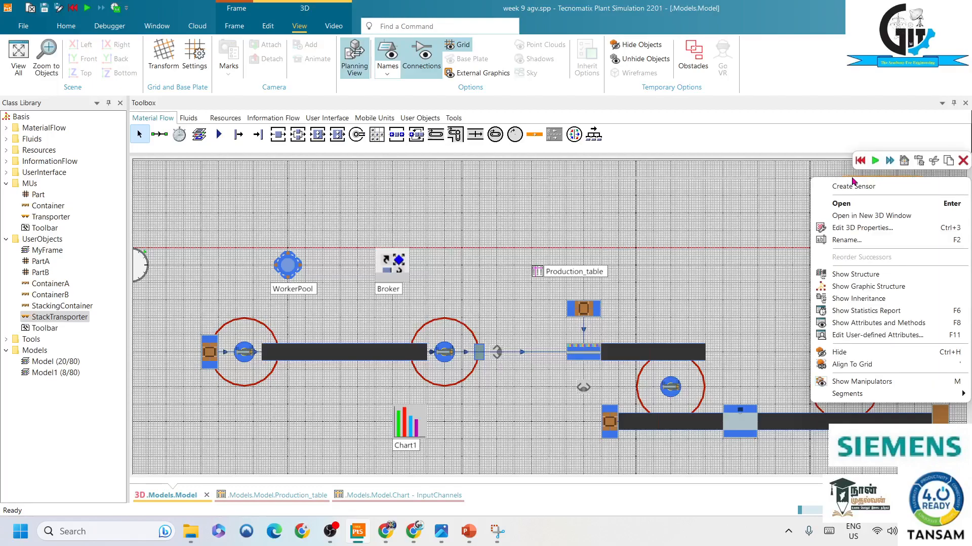
{"action": "mouse_move", "coordinate": [840, 394]}
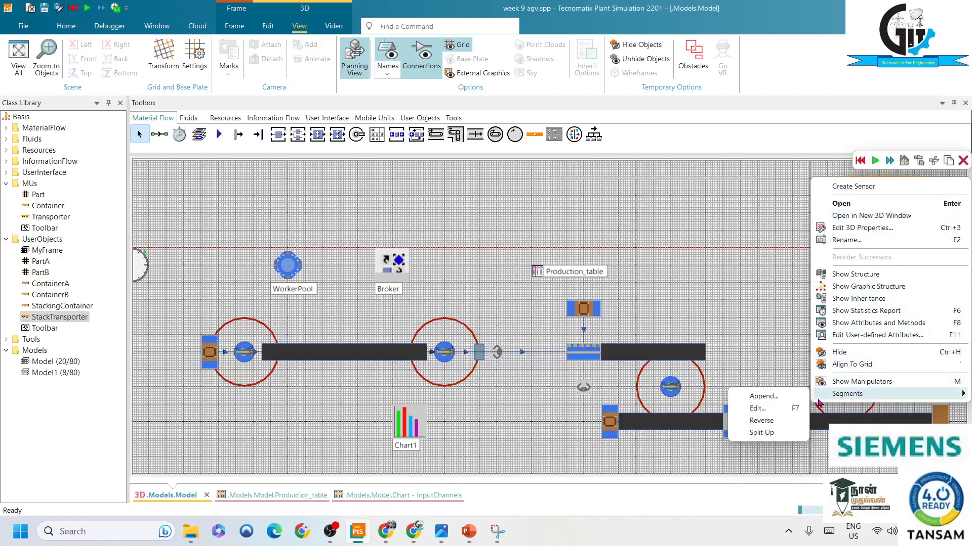
{"action": "left_click", "coordinate": [763, 413]}
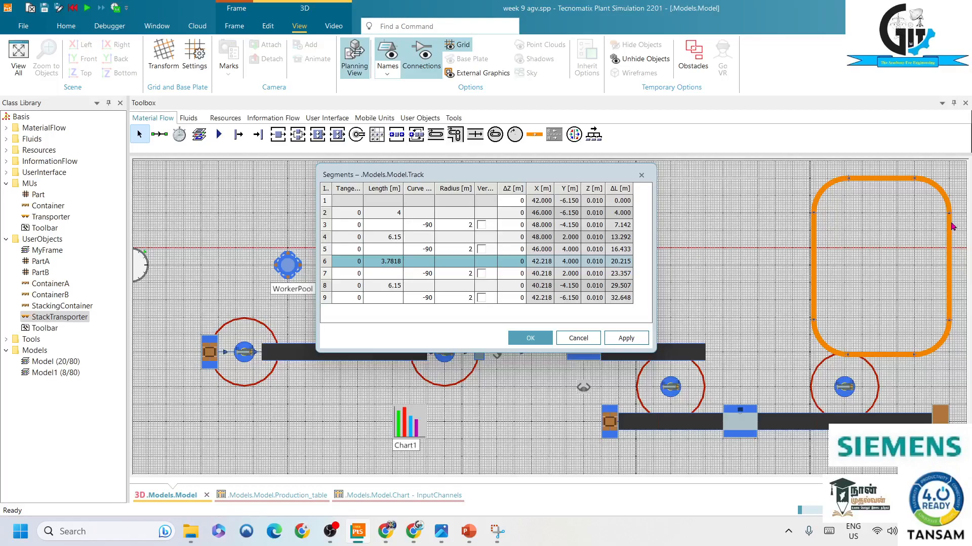
{"action": "left_click", "coordinate": [531, 339]}
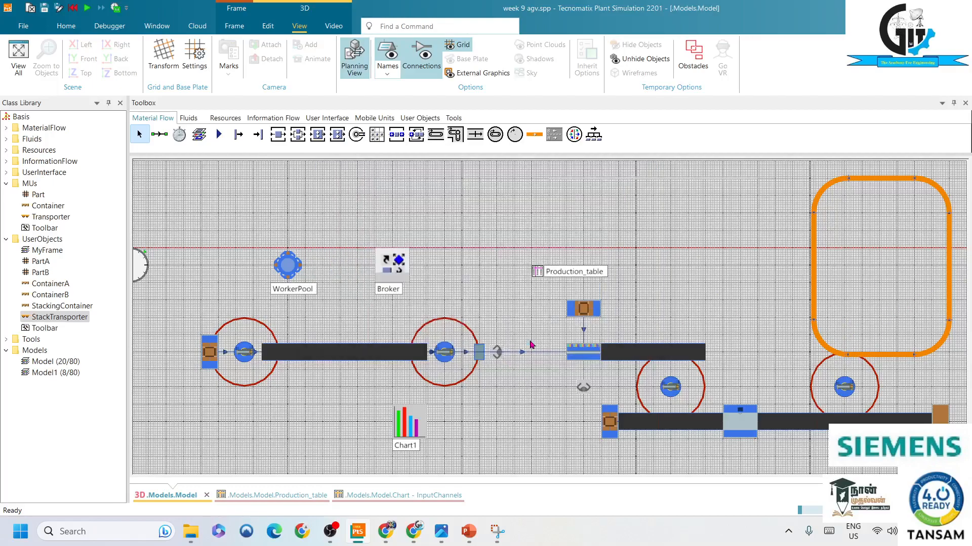
Step: Hide the manipulators of the track loop
{"action": "left_click", "coordinate": [866, 180]}
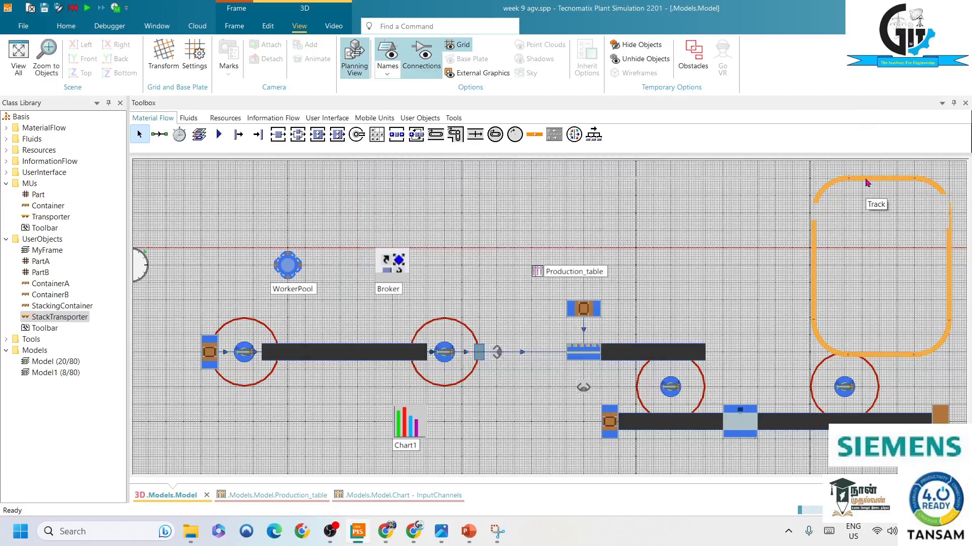
{"action": "left_click", "coordinate": [588, 311]}
{"action": "left_click", "coordinate": [731, 286]}
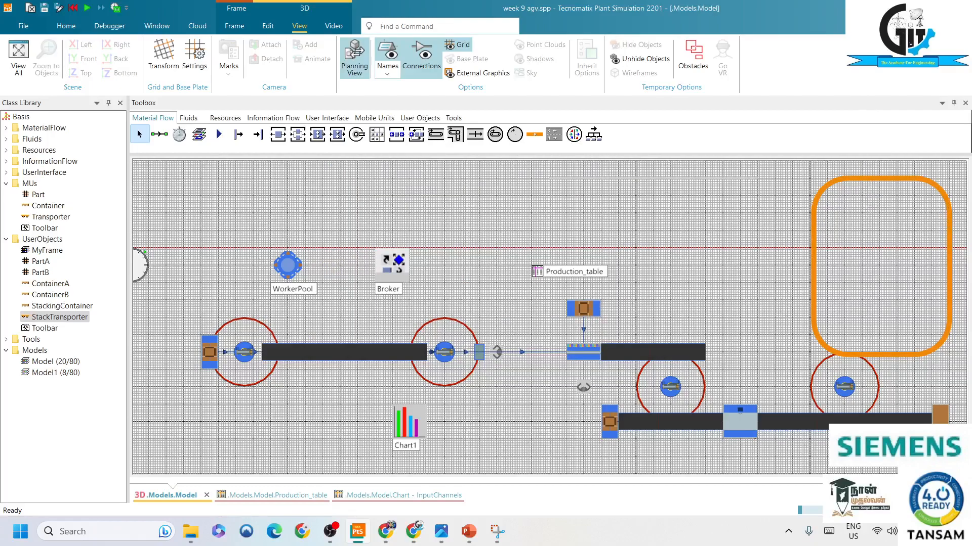
Step: Join the end of the track to its own start with a Connector above the rightmost robot
{"action": "scroll", "coordinate": [878, 373], "scroll_direction": "up", "scroll_amount": 2}
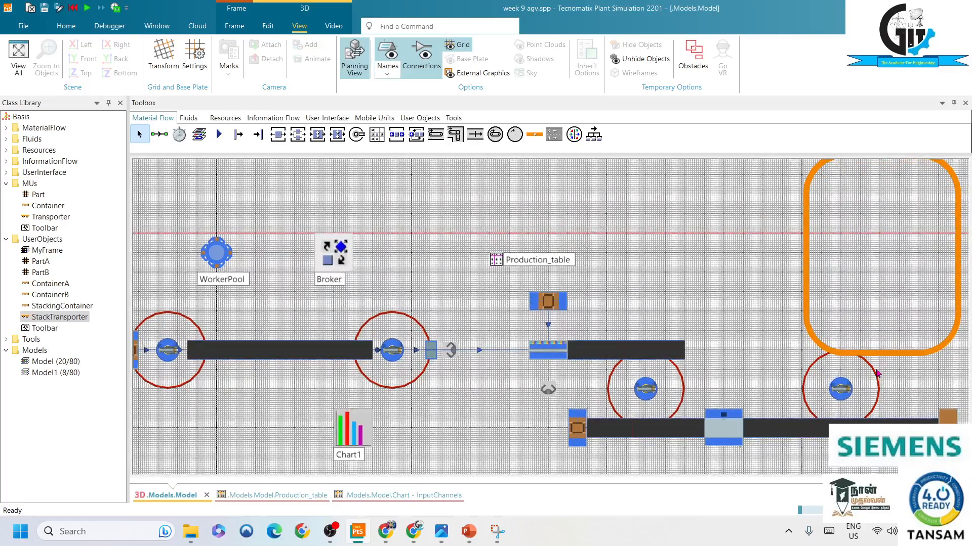
{"action": "scroll", "coordinate": [878, 373], "scroll_direction": "up", "scroll_amount": 1}
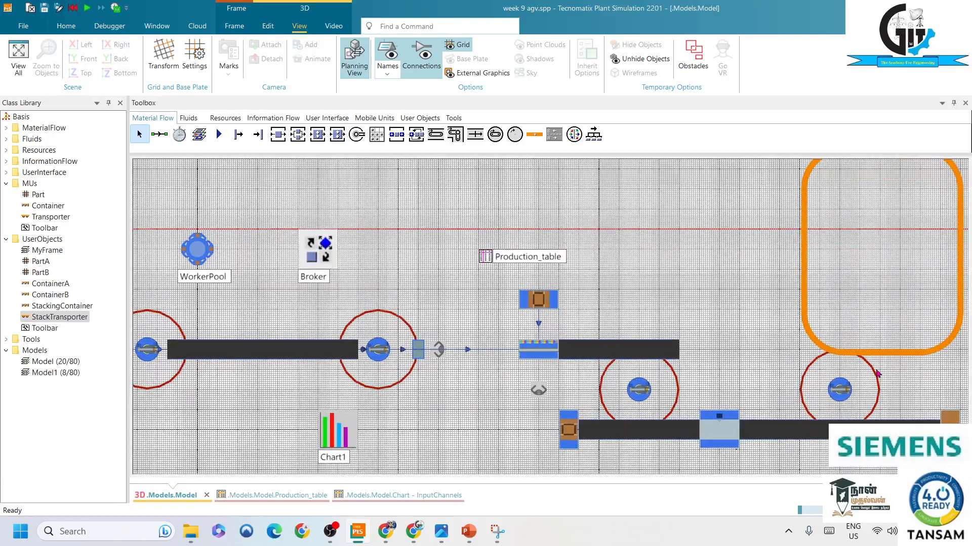
{"action": "left_click", "coordinate": [846, 354]}
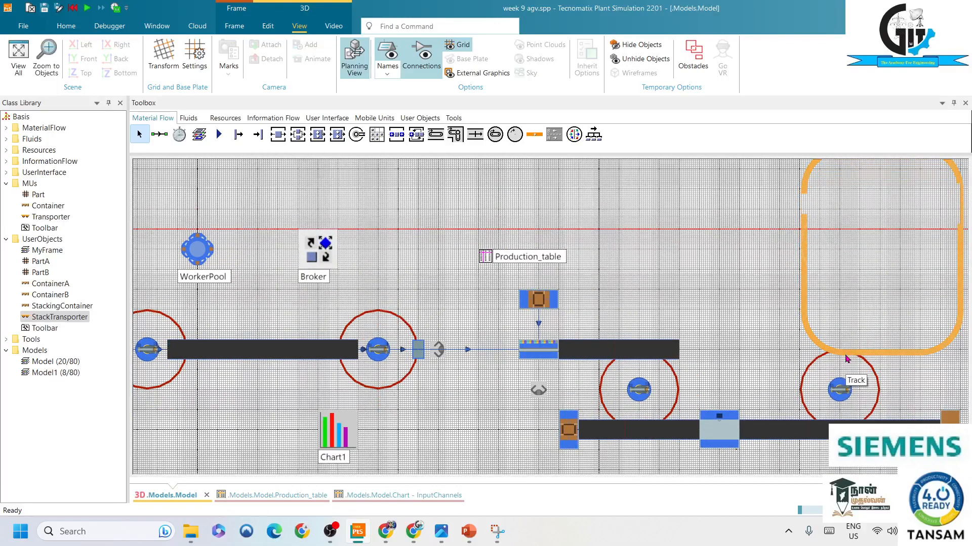
{"action": "left_click", "coordinate": [875, 313]}
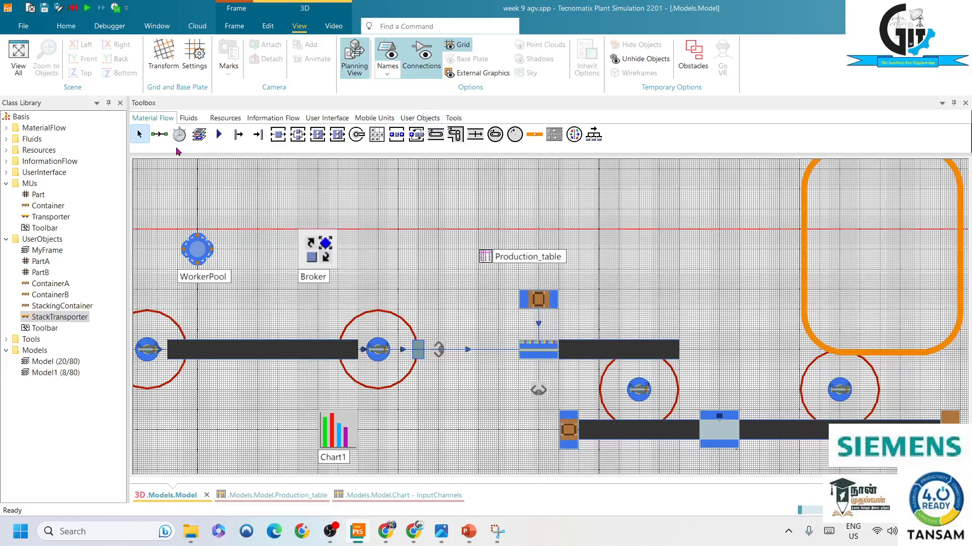
{"action": "left_click", "coordinate": [158, 134]}
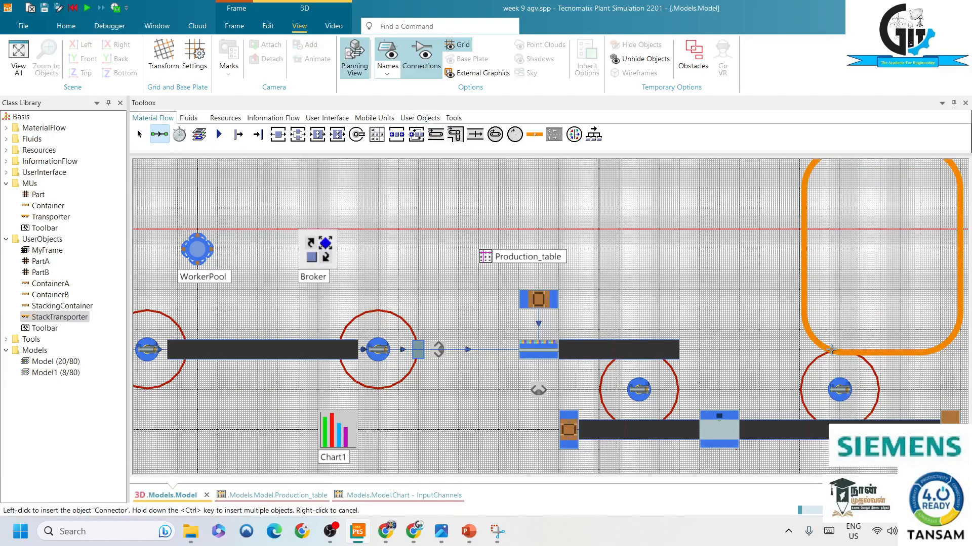
{"action": "left_click", "coordinate": [831, 350]}
{"action": "left_click", "coordinate": [865, 353]}
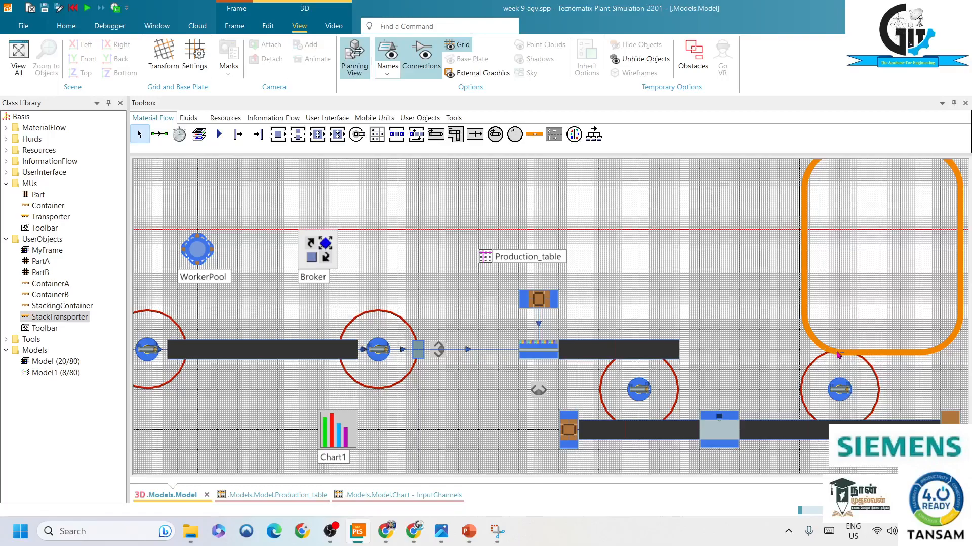
{"action": "scroll", "coordinate": [849, 350], "scroll_direction": "up", "scroll_amount": 4}
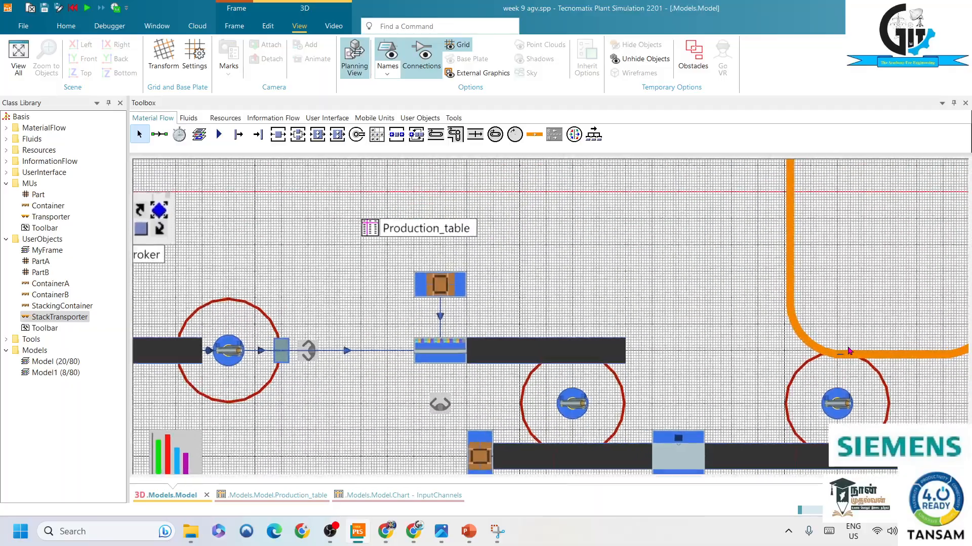
{"action": "scroll", "coordinate": [848, 351], "scroll_direction": "up", "scroll_amount": 2}
{"action": "scroll", "coordinate": [848, 351], "scroll_direction": "down", "scroll_amount": 3}
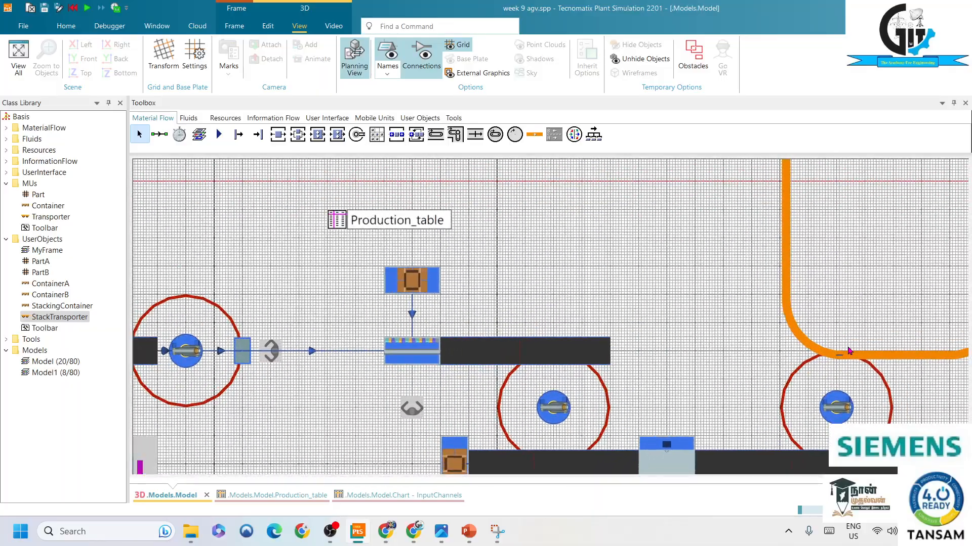
{"action": "scroll", "coordinate": [849, 350], "scroll_direction": "down", "scroll_amount": 4}
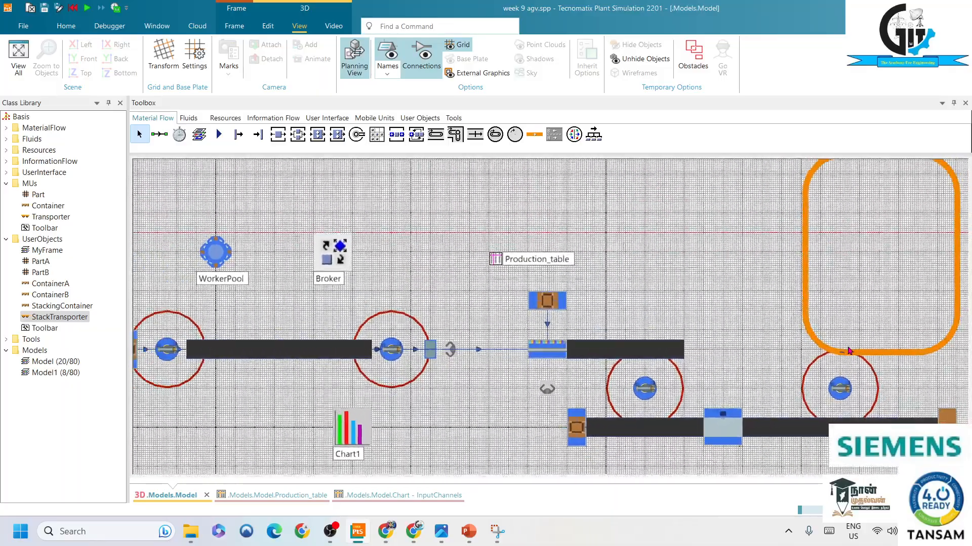
{"action": "scroll", "coordinate": [849, 350], "scroll_direction": "down", "scroll_amount": 4}
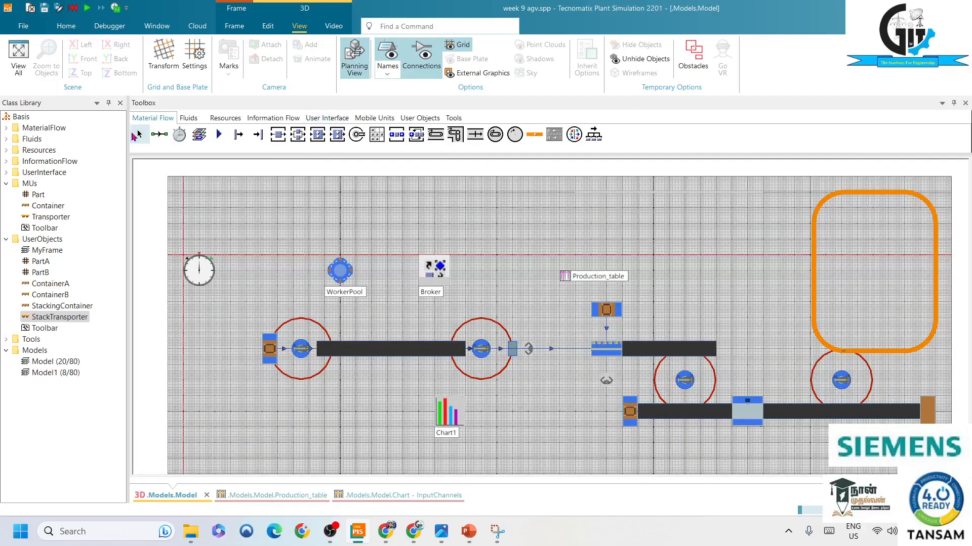
Step: Insert a Source inside the track loop above the rightmost robot and connect it to the track
{"action": "left_click", "coordinate": [135, 134]}
{"action": "left_click", "coordinate": [233, 140]}
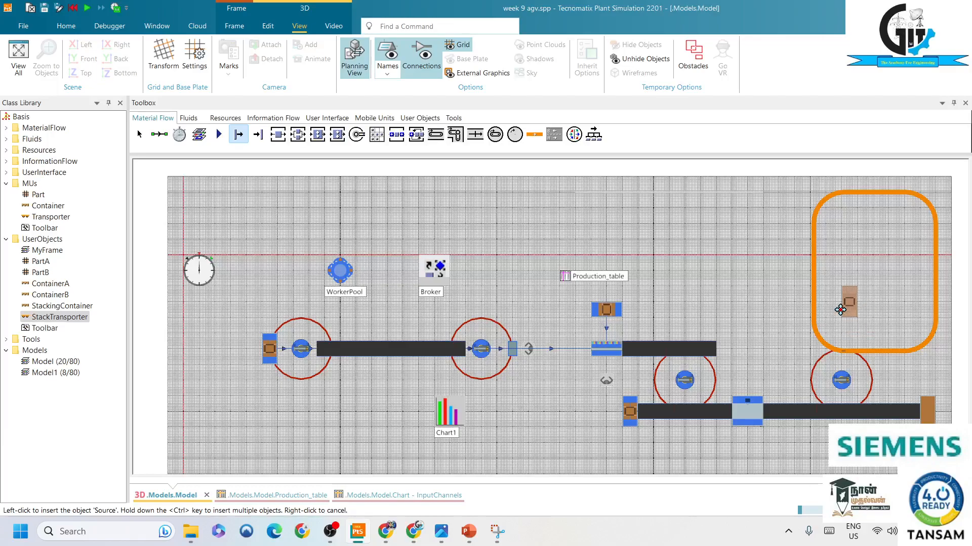
{"action": "left_click", "coordinate": [842, 296]}
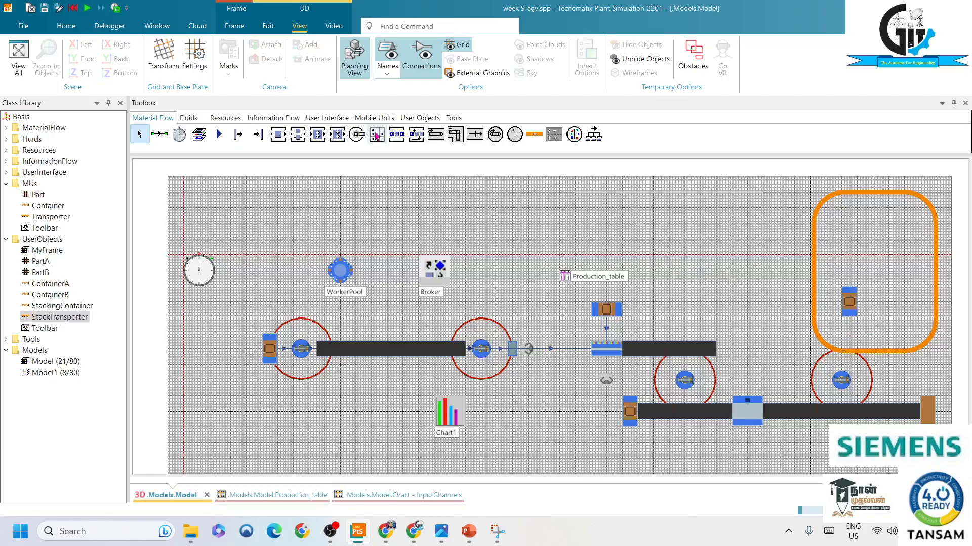
{"action": "left_click", "coordinate": [162, 135]}
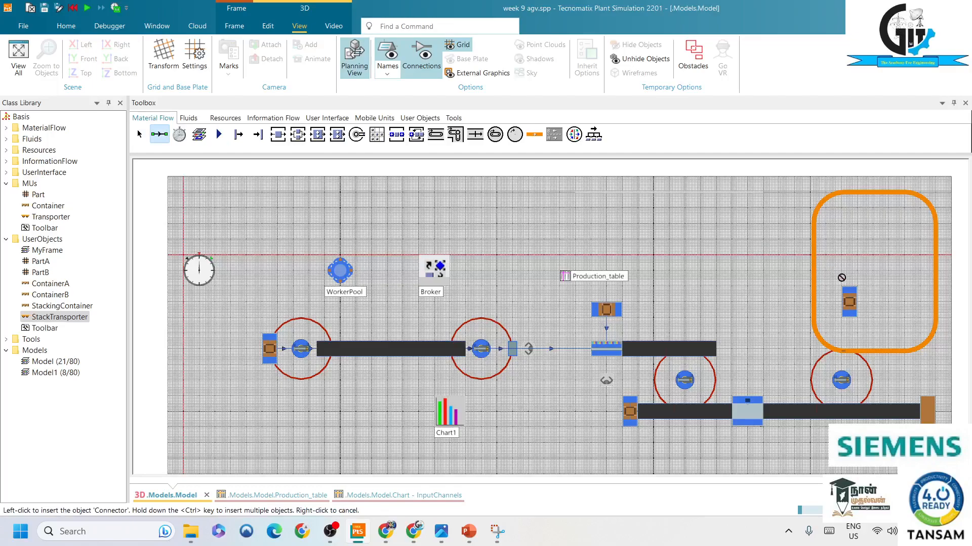
{"action": "left_click", "coordinate": [849, 302]}
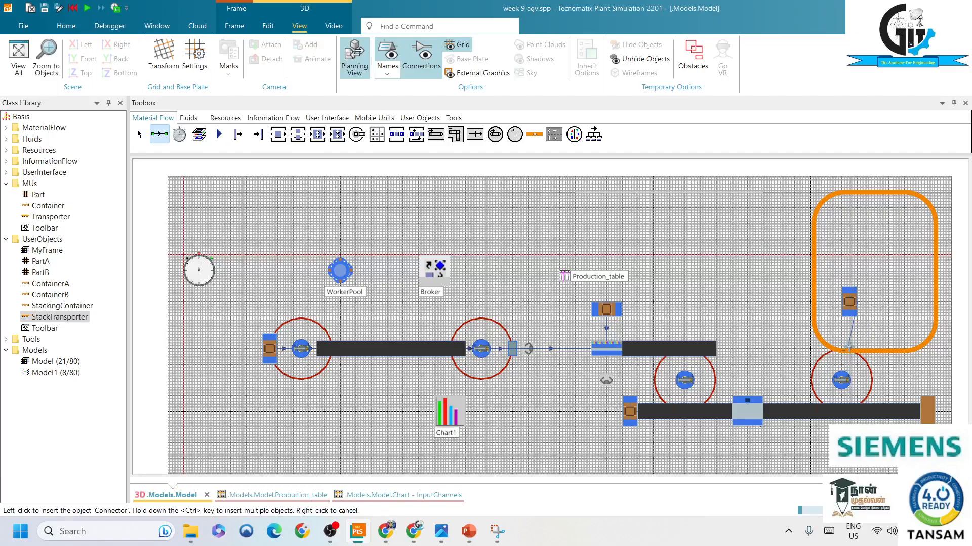
{"action": "left_click", "coordinate": [843, 353]}
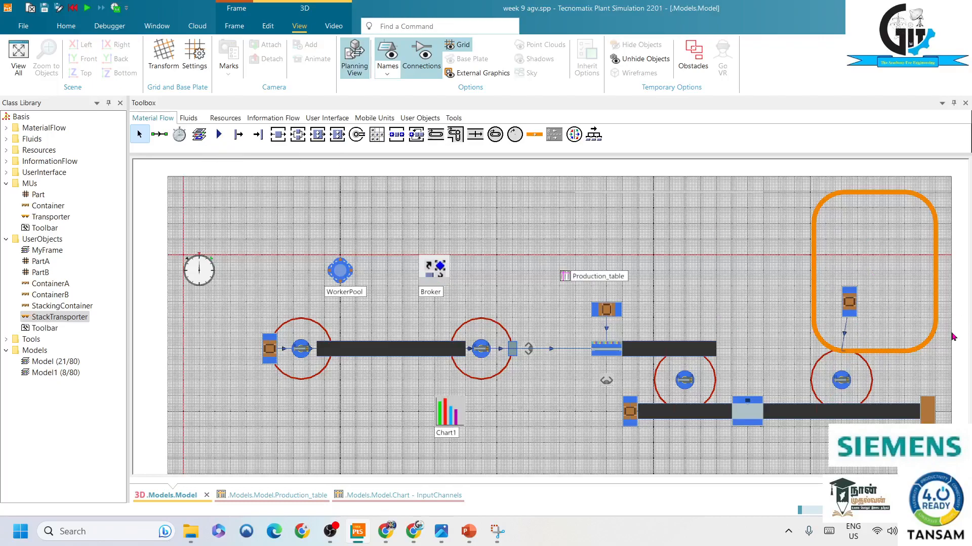
Step: Assign StackTransporter from the UserObjects folder as the MU created by the Source inside the track loop
{"action": "left_click_drag", "start_coordinate": [60, 320], "coordinate": [848, 305]}
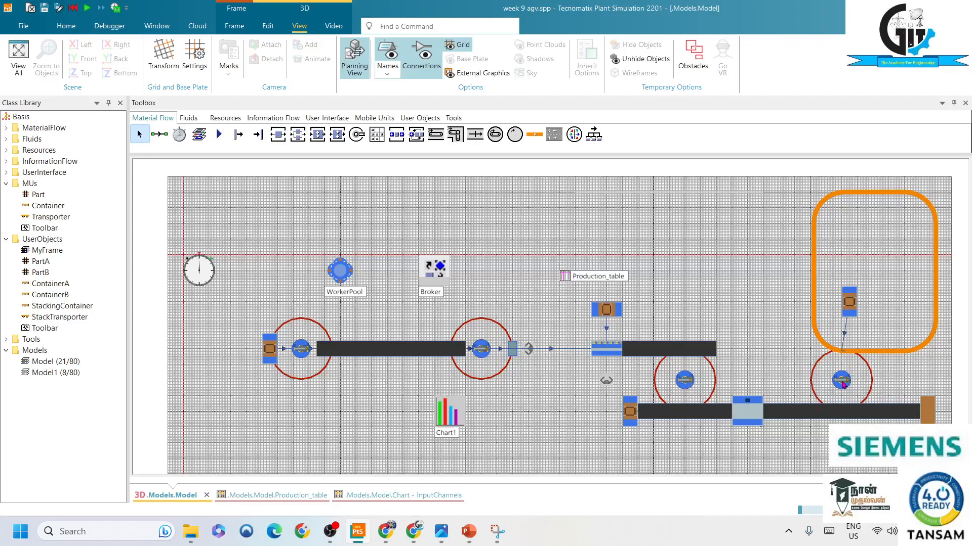
Step: Teach the rightmost robot below the track loop to perform the Load part operation at the track
{"action": "left_click_drag", "start_coordinate": [842, 381], "coordinate": [870, 351]}
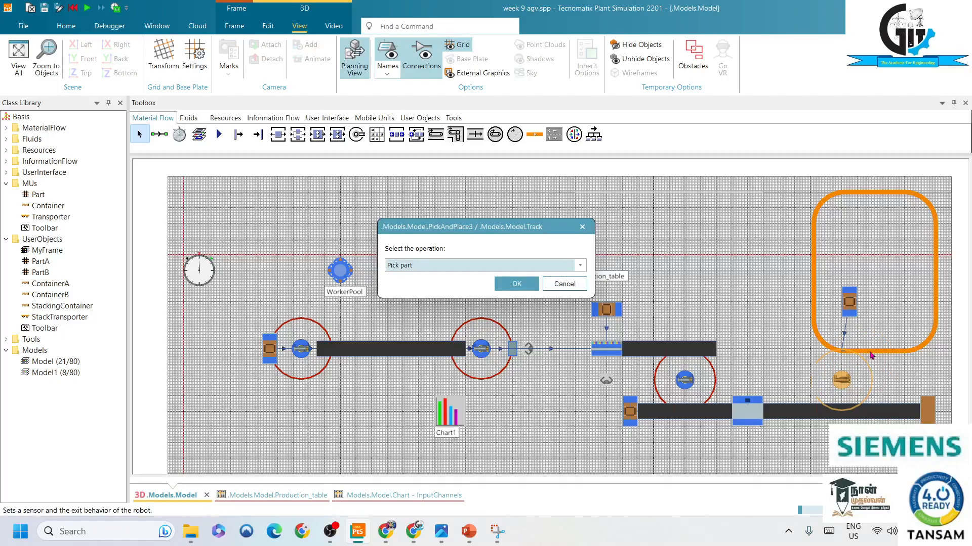
{"action": "left_click", "coordinate": [454, 267]}
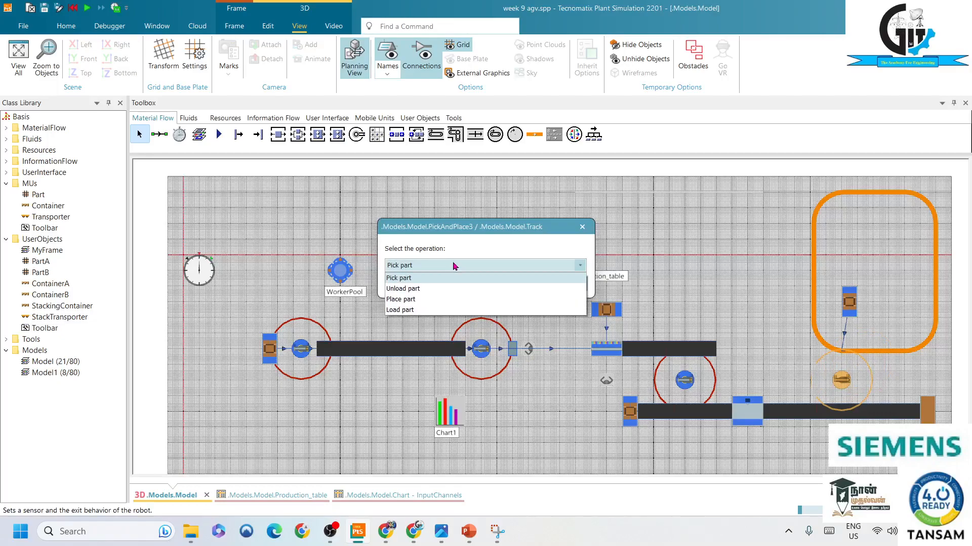
{"action": "left_click", "coordinate": [414, 311]}
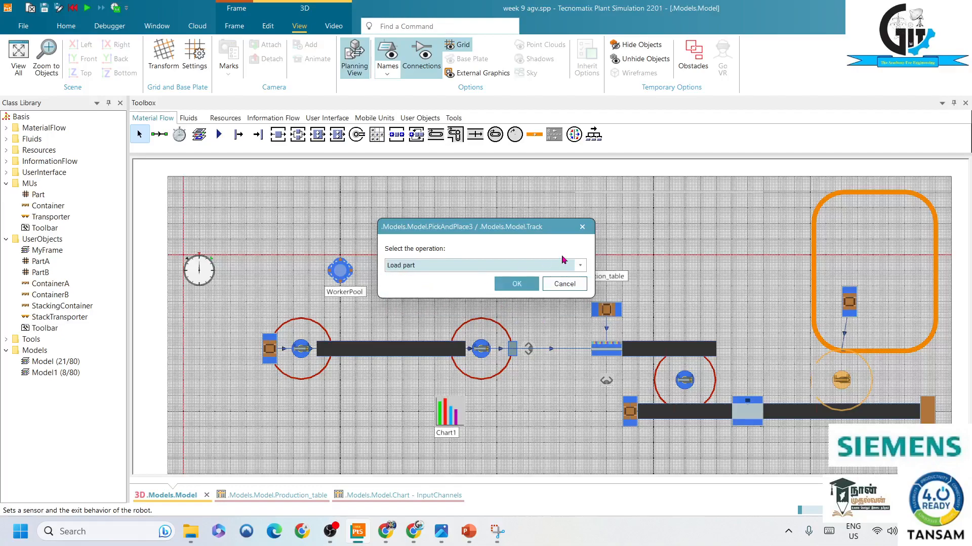
{"action": "left_click", "coordinate": [521, 284]}
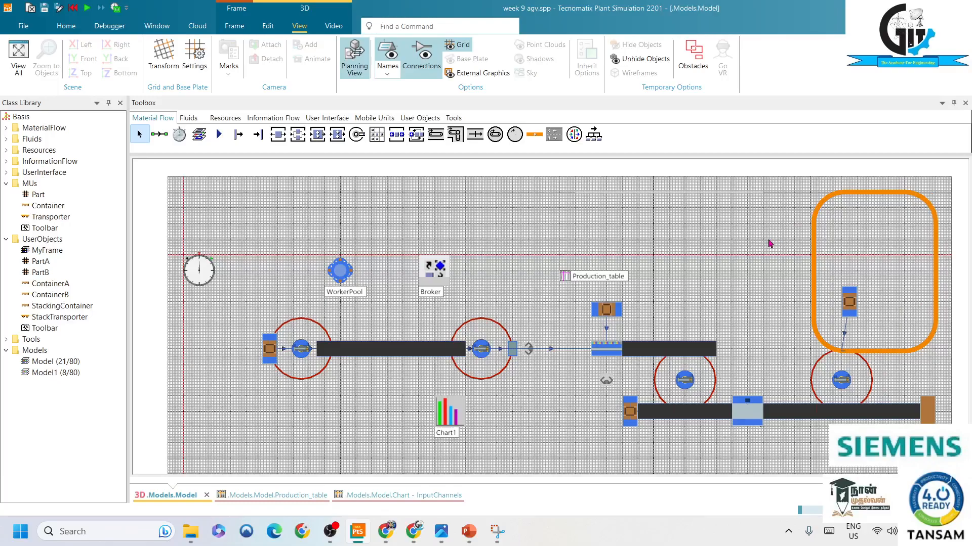
Step: Insert a PickAndPlace robot just above the upper edge of the track loop
{"action": "scroll", "coordinate": [770, 244], "scroll_direction": "down", "scroll_amount": 4}
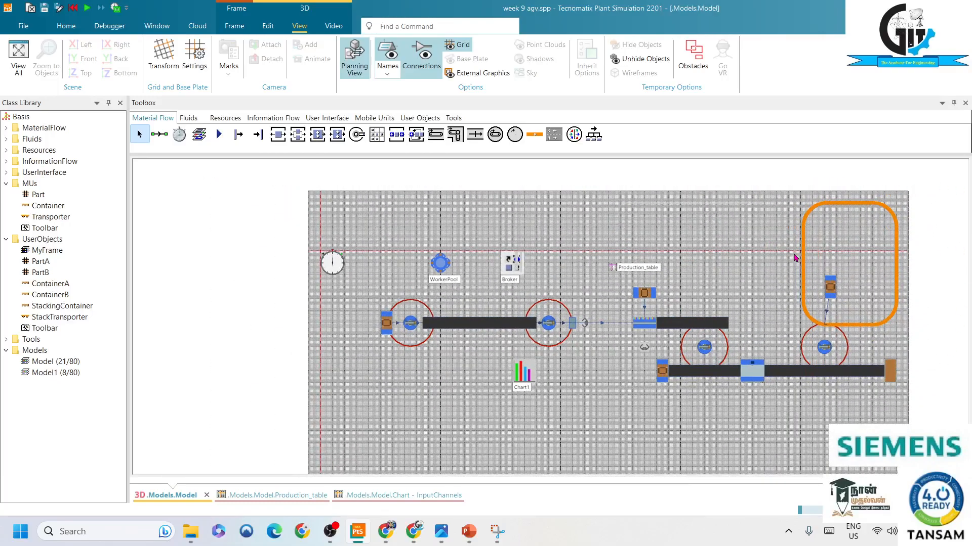
{"action": "scroll", "coordinate": [784, 418], "scroll_direction": "down", "scroll_amount": 2}
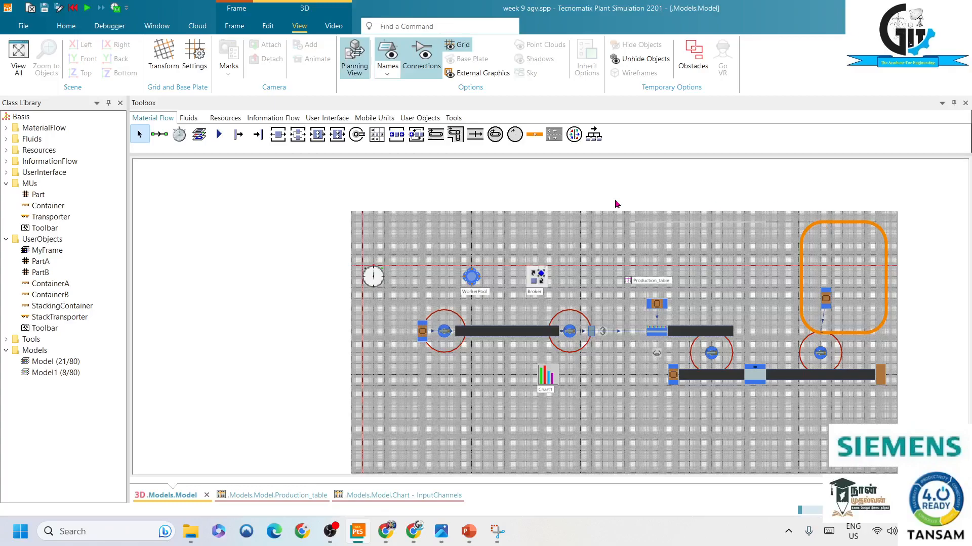
{"action": "left_click", "coordinate": [350, 137]}
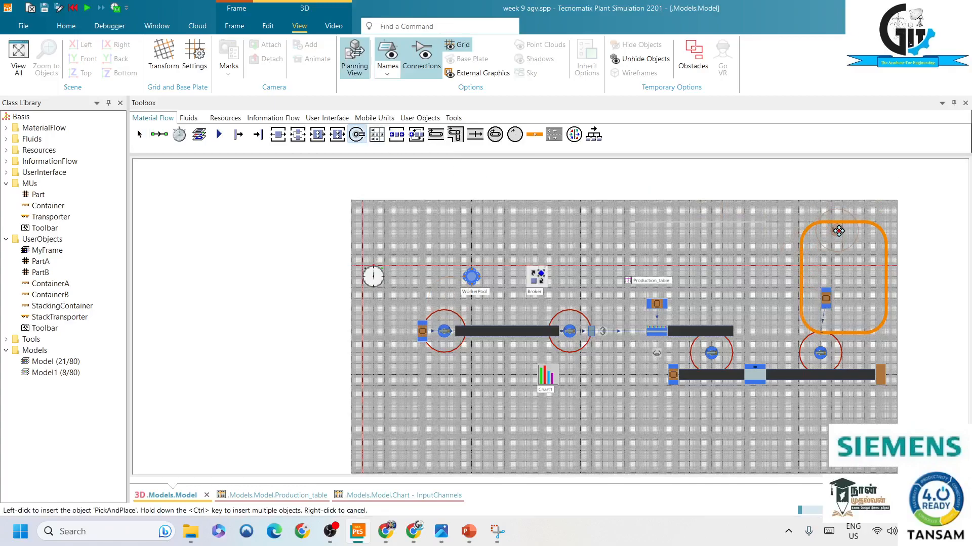
{"action": "left_click", "coordinate": [843, 211]}
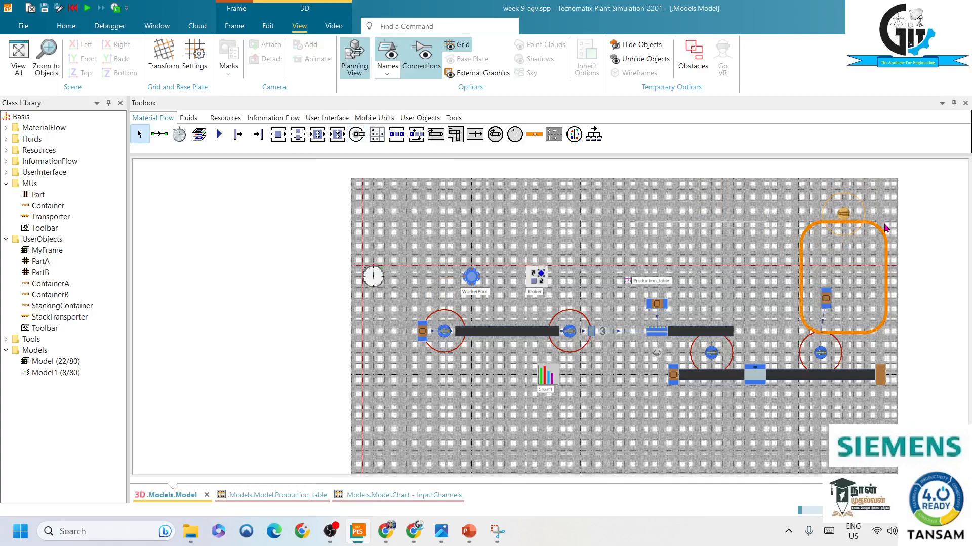
{"action": "left_click_drag", "start_coordinate": [847, 194], "coordinate": [846, 196]}
Step: Draw a straight 8 m Conveyor just above the new robot and place a Drain at its right end
{"action": "scroll", "coordinate": [801, 228], "scroll_direction": "down", "scroll_amount": 1}
{"action": "scroll", "coordinate": [801, 228], "scroll_direction": "down", "scroll_amount": 1}
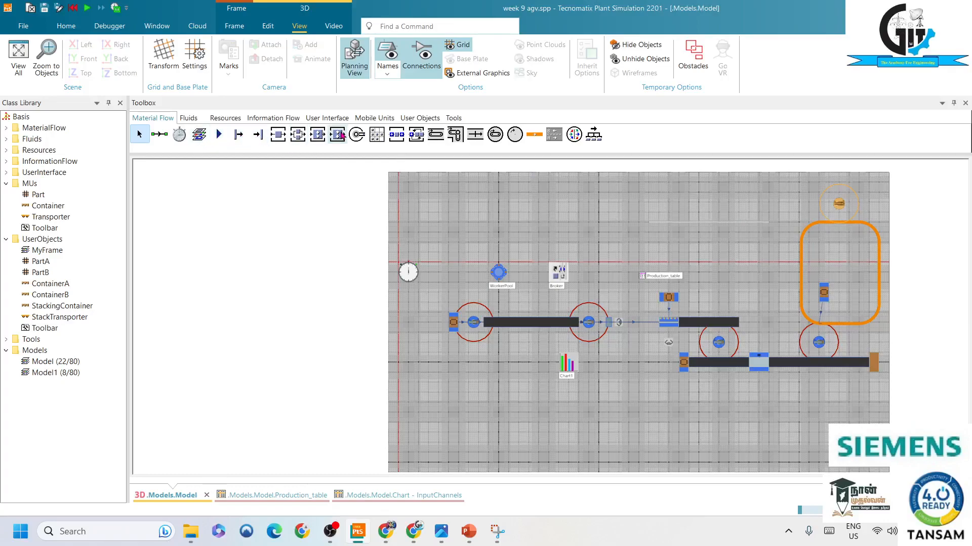
{"action": "left_click", "coordinate": [430, 137]}
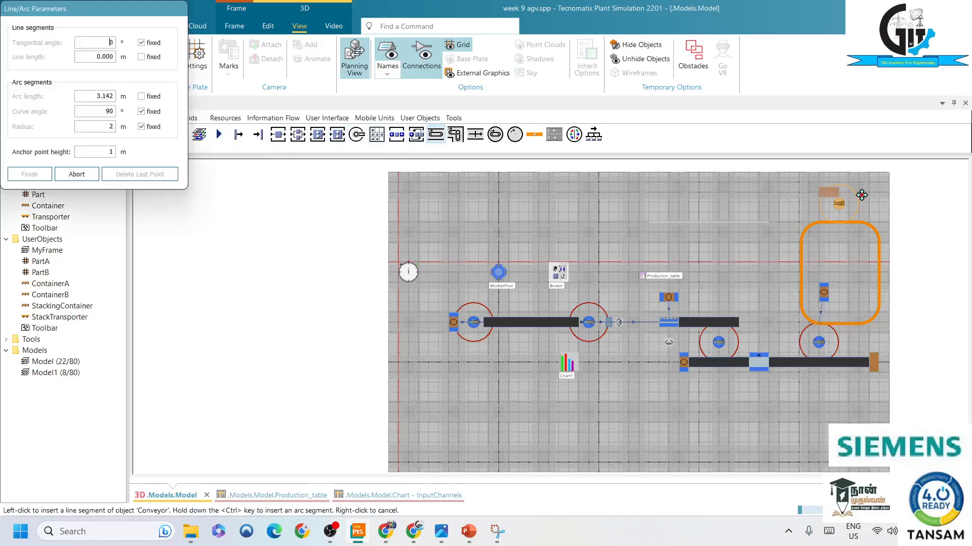
{"action": "left_click", "coordinate": [819, 181]}
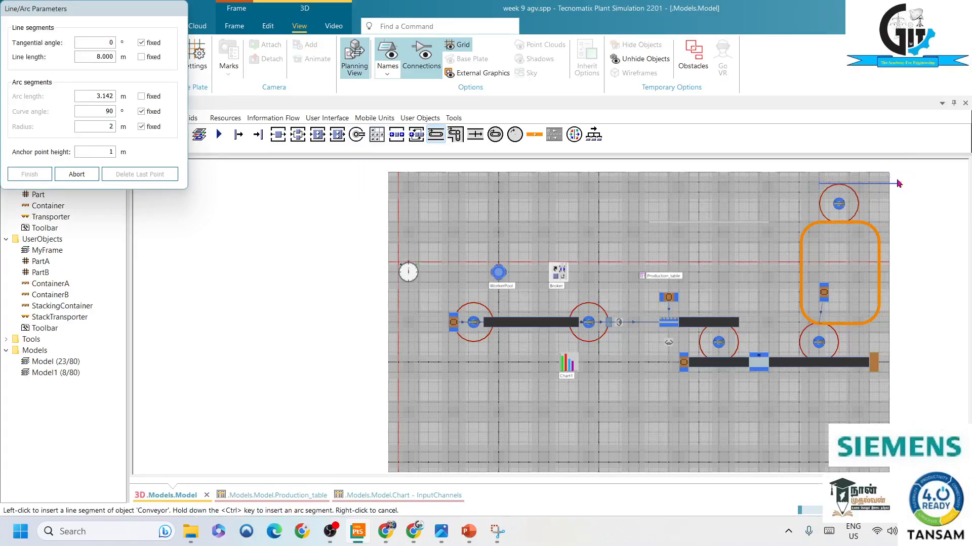
{"action": "left_click", "coordinate": [898, 183]}
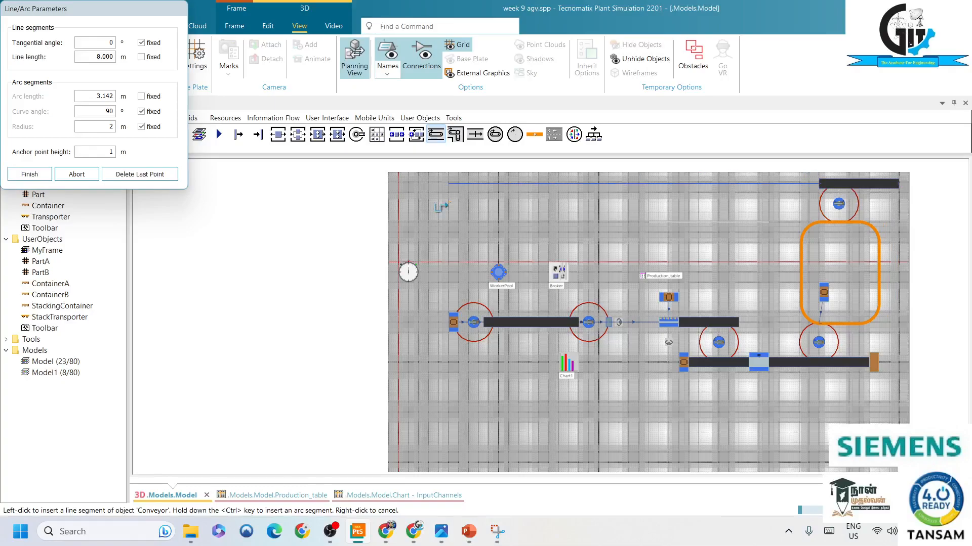
{"action": "left_click", "coordinate": [28, 175]}
{"action": "left_click", "coordinate": [258, 134]}
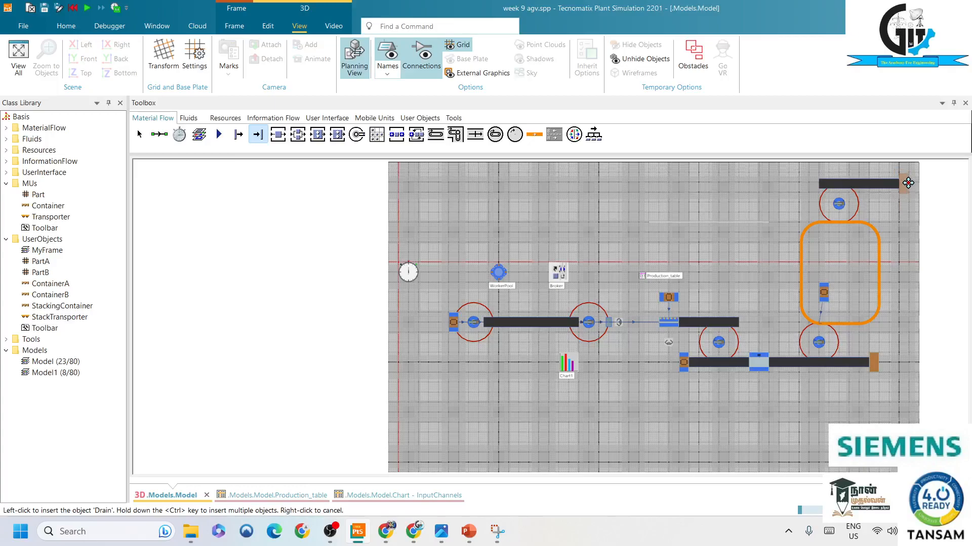
{"action": "left_click", "coordinate": [908, 183]}
{"action": "left_click", "coordinate": [544, 199]}
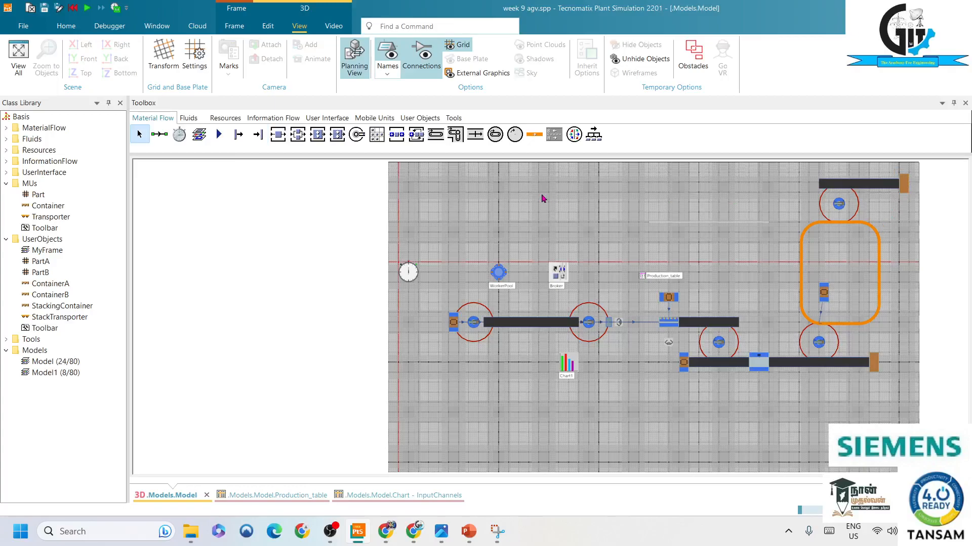
Step: Teach the robot above the loop to perform the Unload part operation at the track
{"action": "left_click", "coordinate": [840, 211]}
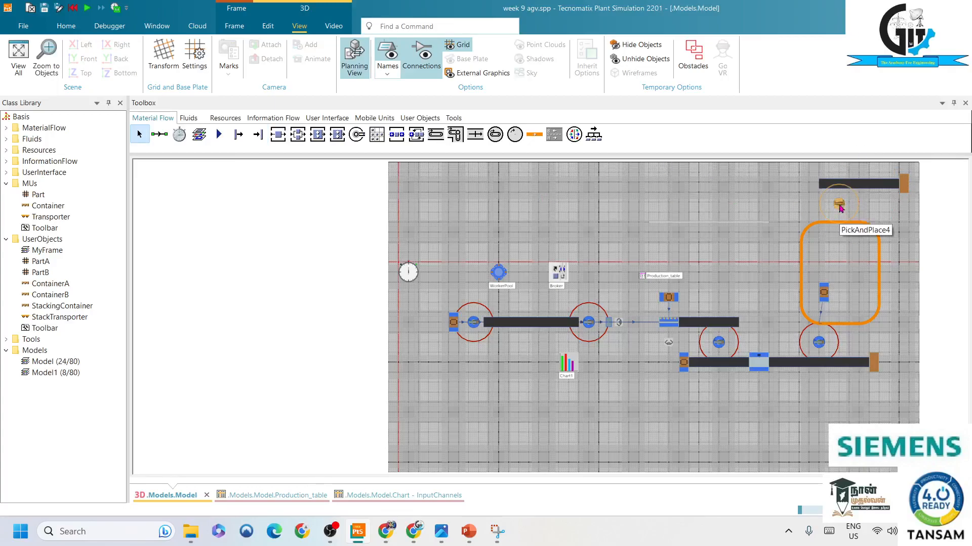
{"action": "left_click", "coordinate": [824, 222]}
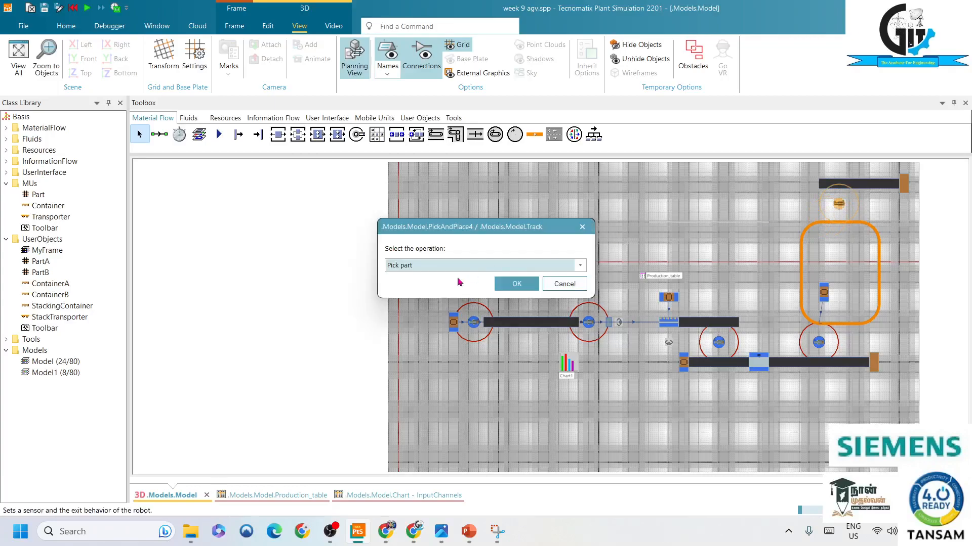
{"action": "left_click", "coordinate": [448, 268]}
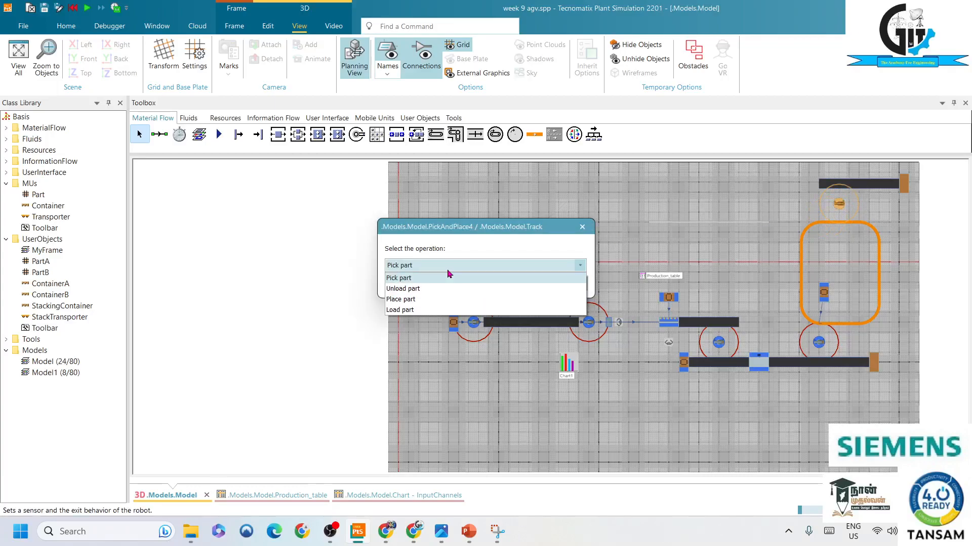
{"action": "left_click", "coordinate": [423, 288]}
{"action": "left_click", "coordinate": [518, 281]}
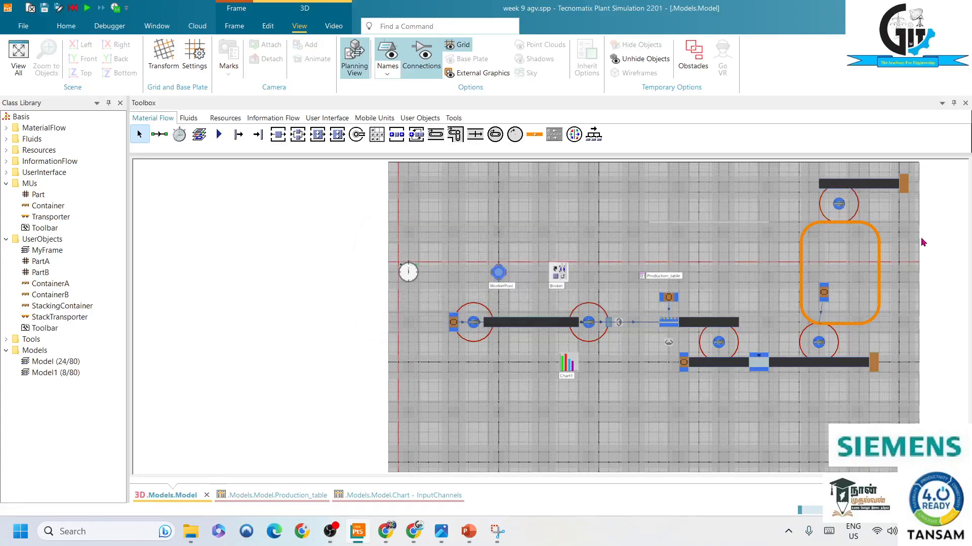
Step: Teach the robot above the loop to perform the Place part operation on the new conveyor
{"action": "left_click", "coordinate": [863, 185]}
{"action": "left_click", "coordinate": [470, 269]}
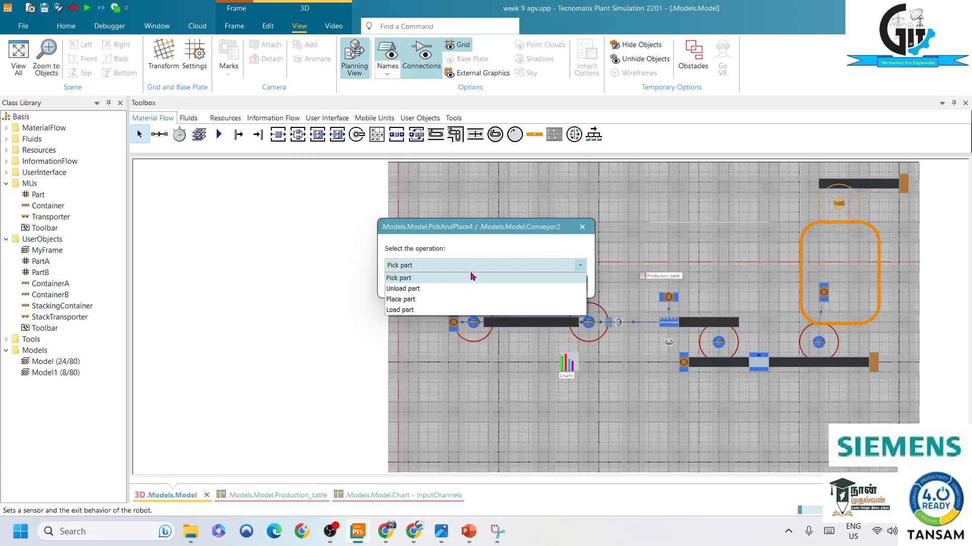
{"action": "left_click", "coordinate": [421, 303]}
{"action": "left_click", "coordinate": [504, 288]}
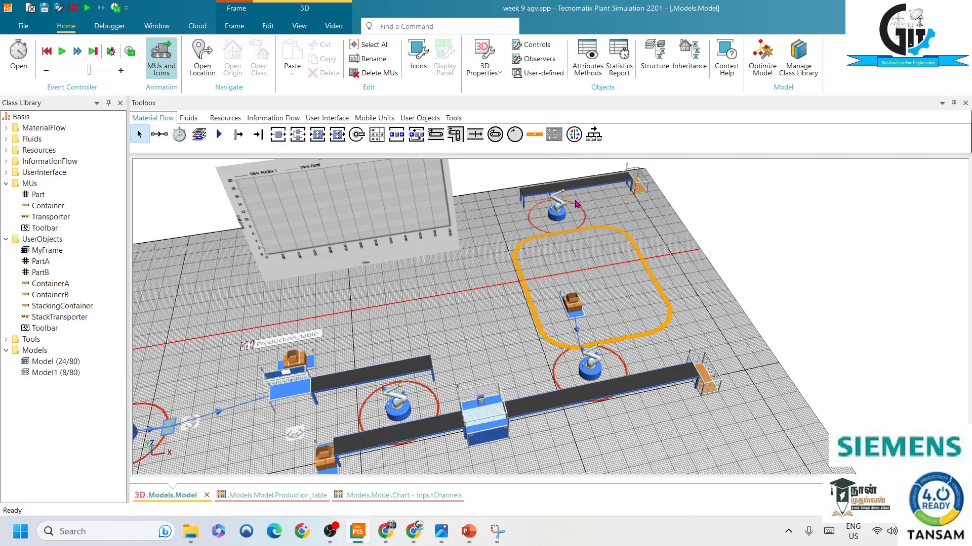
Step: Set the creation amount of the Source inside the track loop to 2
{"action": "double_click", "coordinate": [568, 304]}
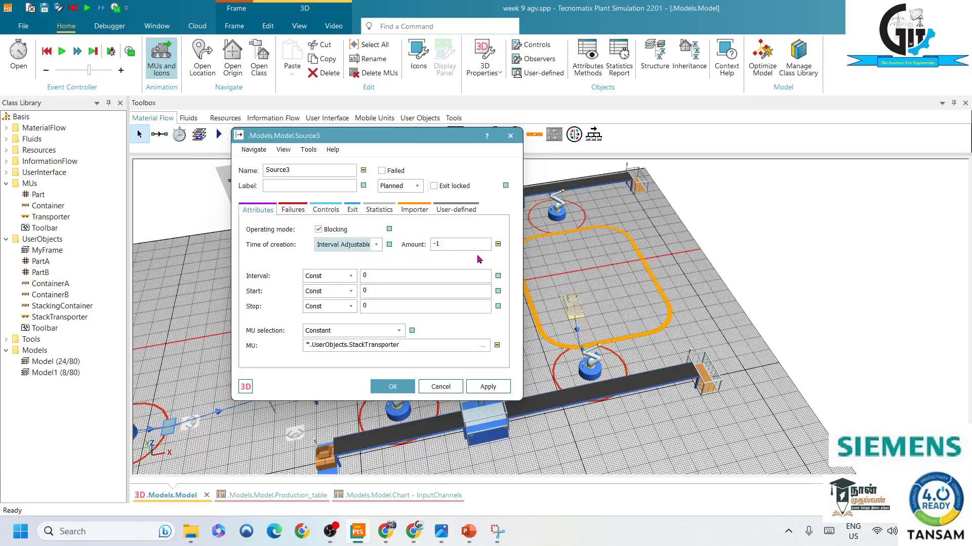
{"action": "left_click", "coordinate": [607, 291]}
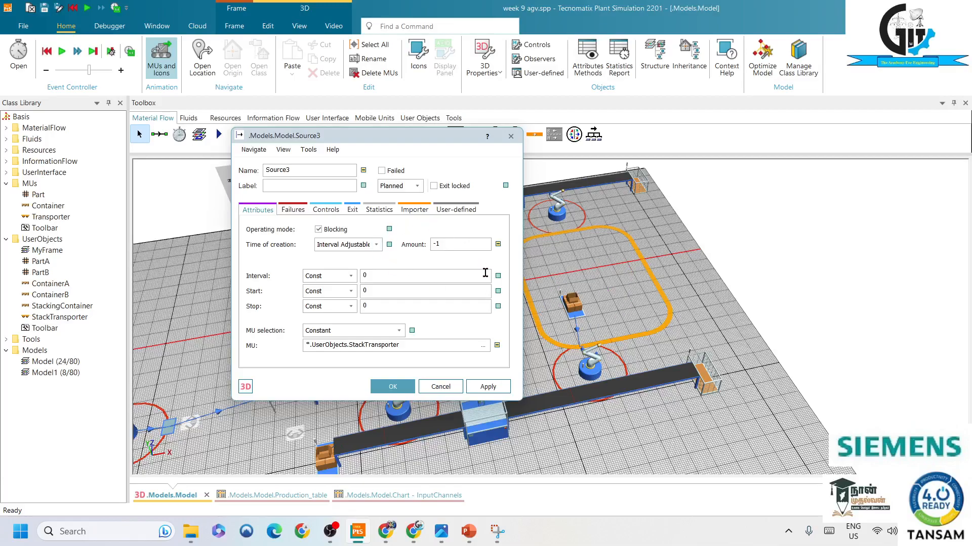
{"action": "left_click", "coordinate": [462, 247]}
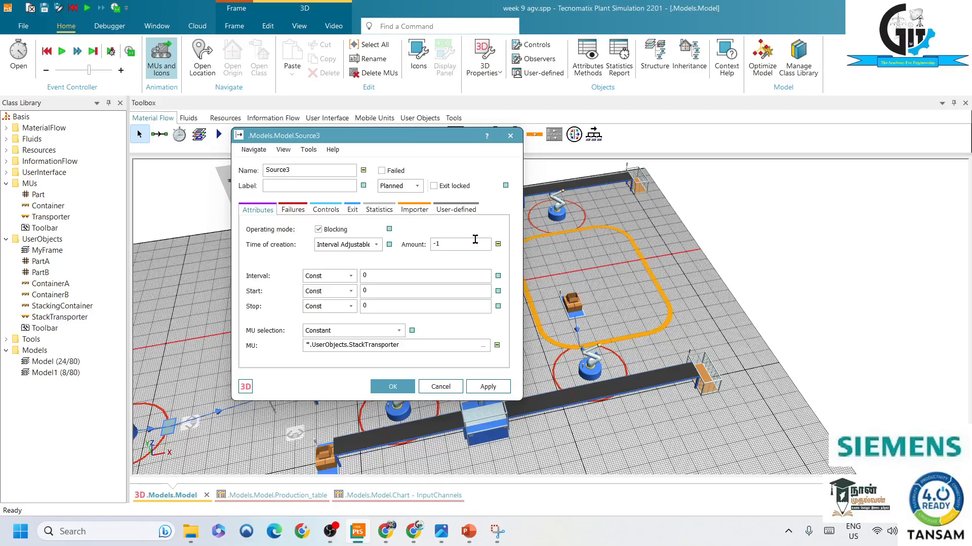
{"action": "key", "text": "BackSpace"}
{"action": "type", "text": "2"}
{"action": "left_click", "coordinate": [487, 387]}
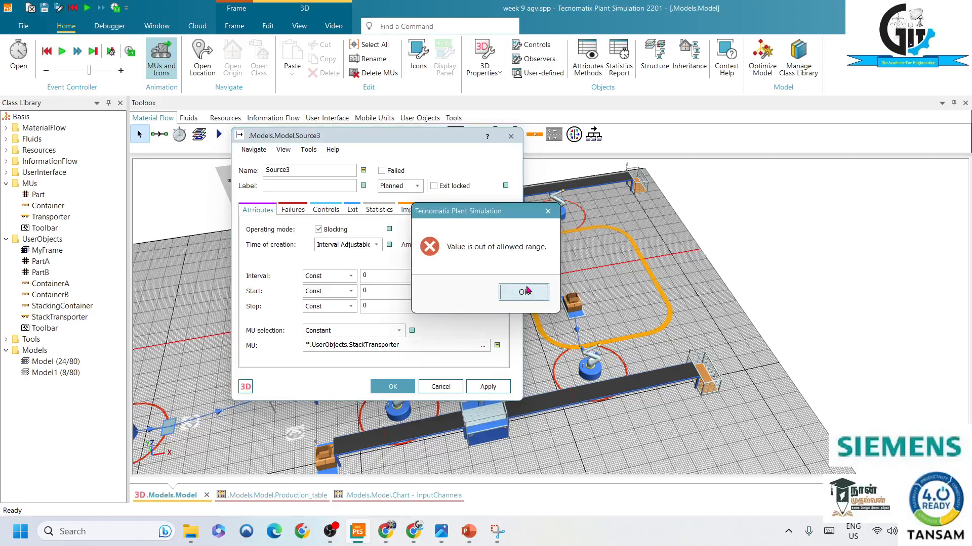
{"action": "left_click", "coordinate": [525, 292]}
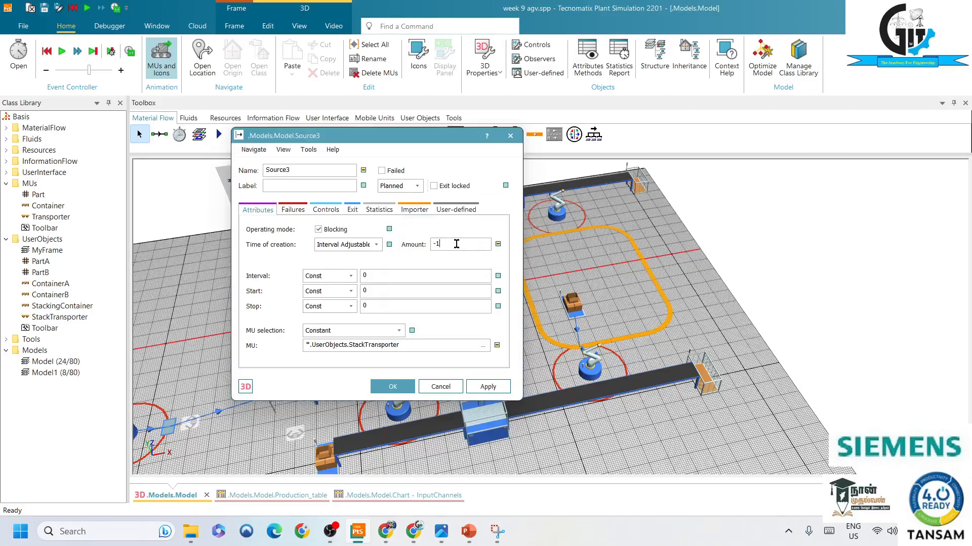
{"action": "double_click", "coordinate": [456, 244]}
{"action": "key", "text": "BackSpace"}
{"action": "left_click", "coordinate": [486, 386]}
{"action": "left_click", "coordinate": [390, 387]}
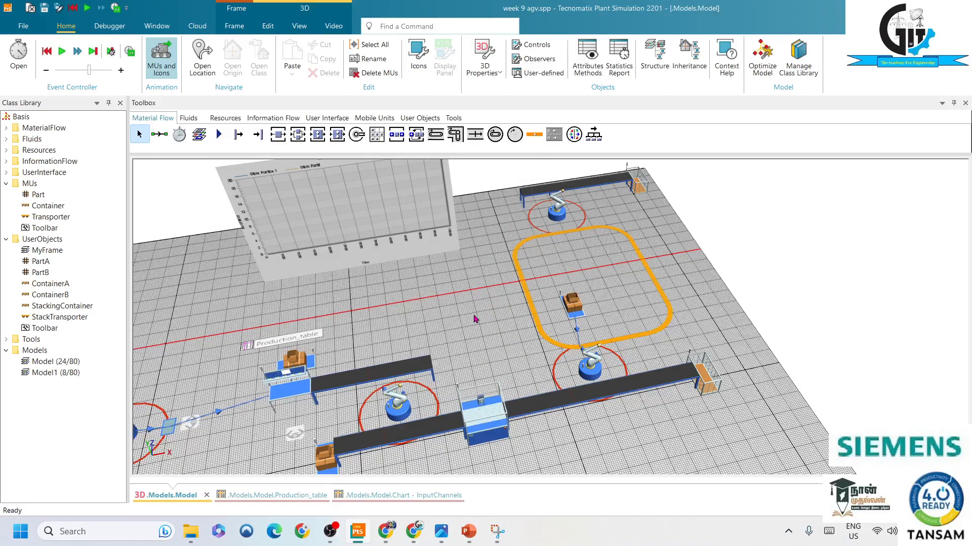
Step: Change the creation amount of the Source inside the track loop to 1
{"action": "double_click", "coordinate": [574, 305]}
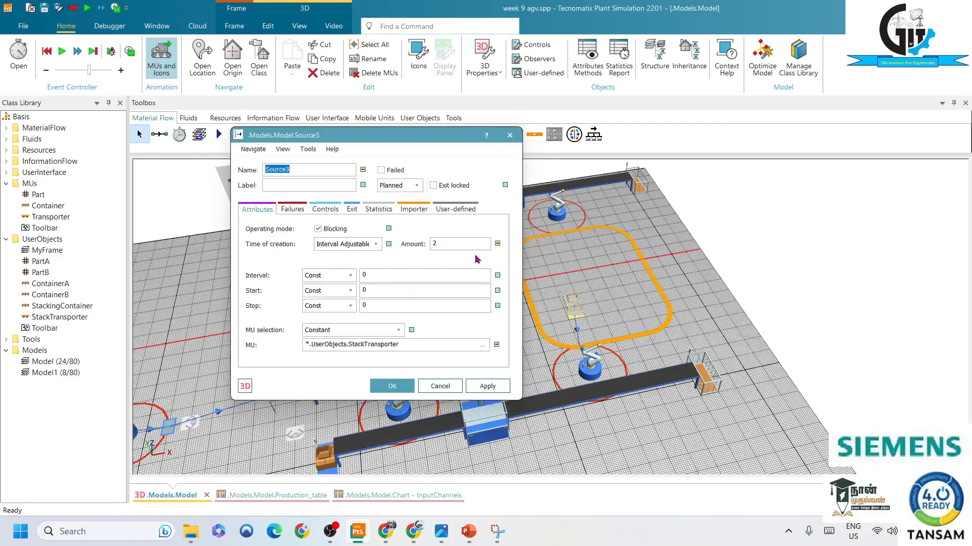
{"action": "left_click", "coordinate": [446, 244]}
{"action": "type", "text": "3"}
{"action": "left_click", "coordinate": [392, 386]}
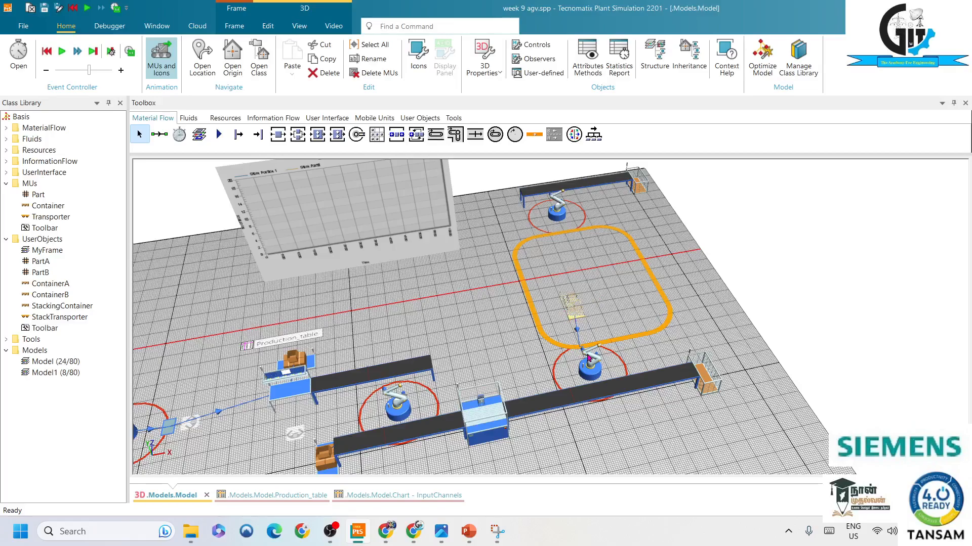
{"action": "double_click", "coordinate": [578, 310]}
{"action": "left_click", "coordinate": [457, 243]}
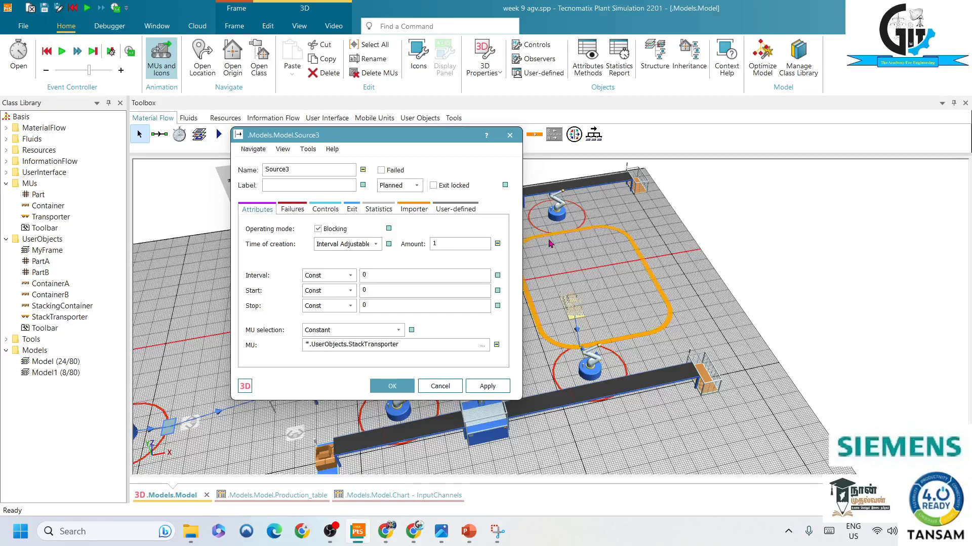
{"action": "left_click", "coordinate": [493, 394]}
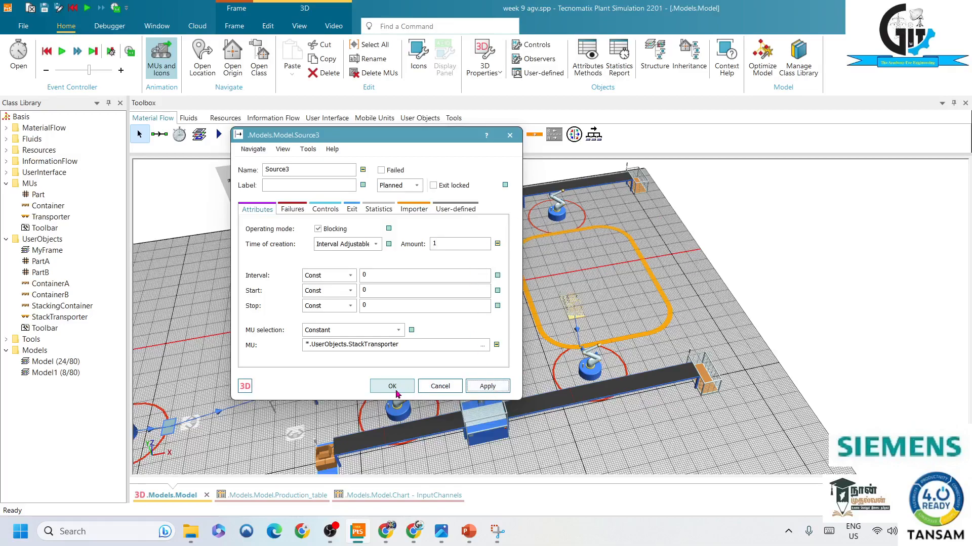
{"action": "left_click", "coordinate": [392, 387]}
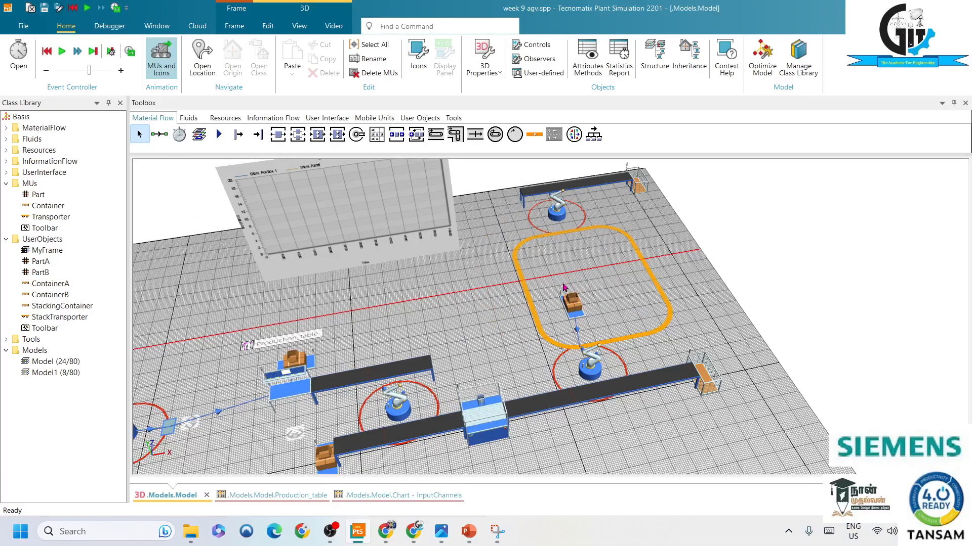
Step: Start the simulation with the AGV loop in the model
{"action": "left_click", "coordinate": [61, 55]}
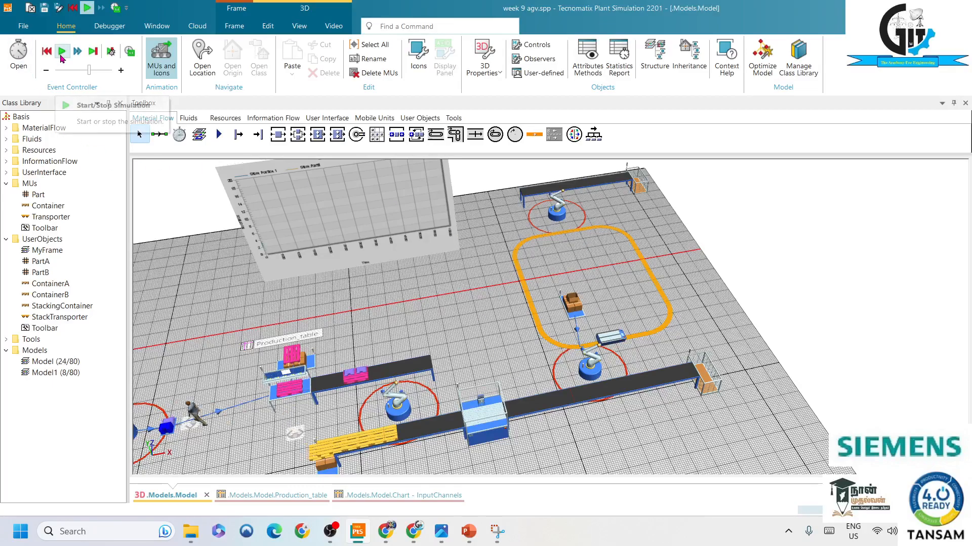